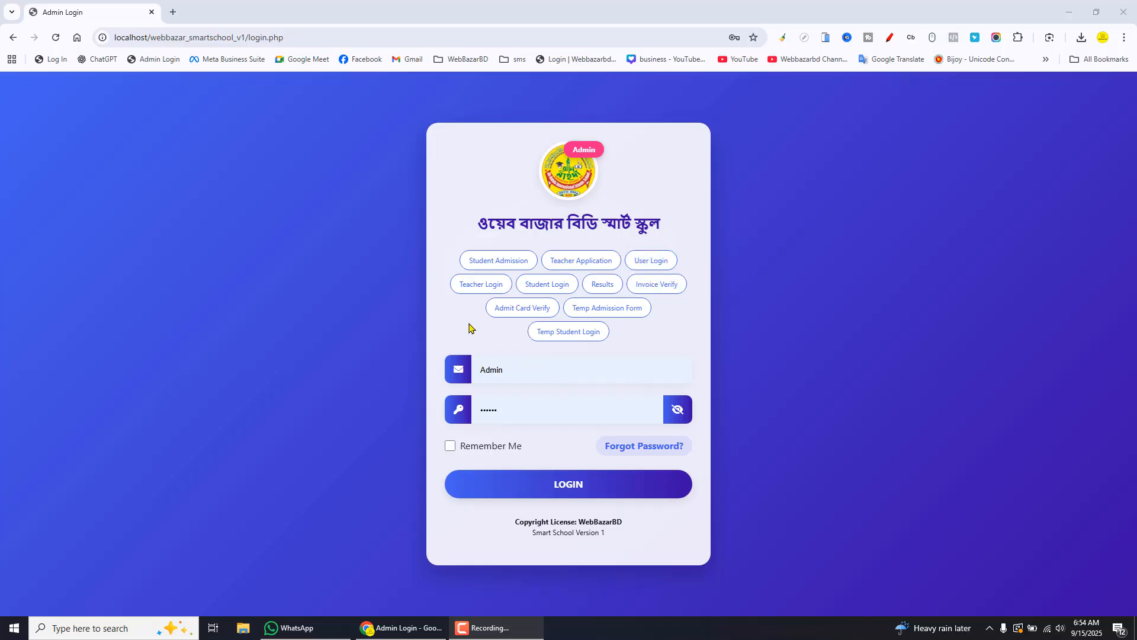
Open the Teacher Application form from the login page and scroll through its fields
left_click(459, 285)
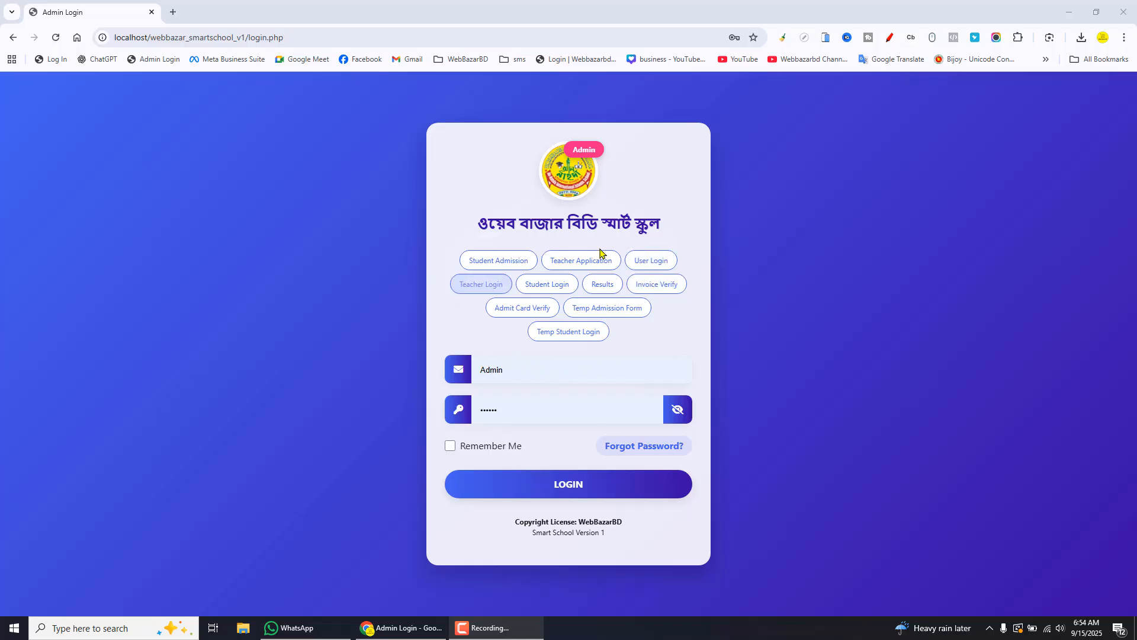
left_click(573, 263)
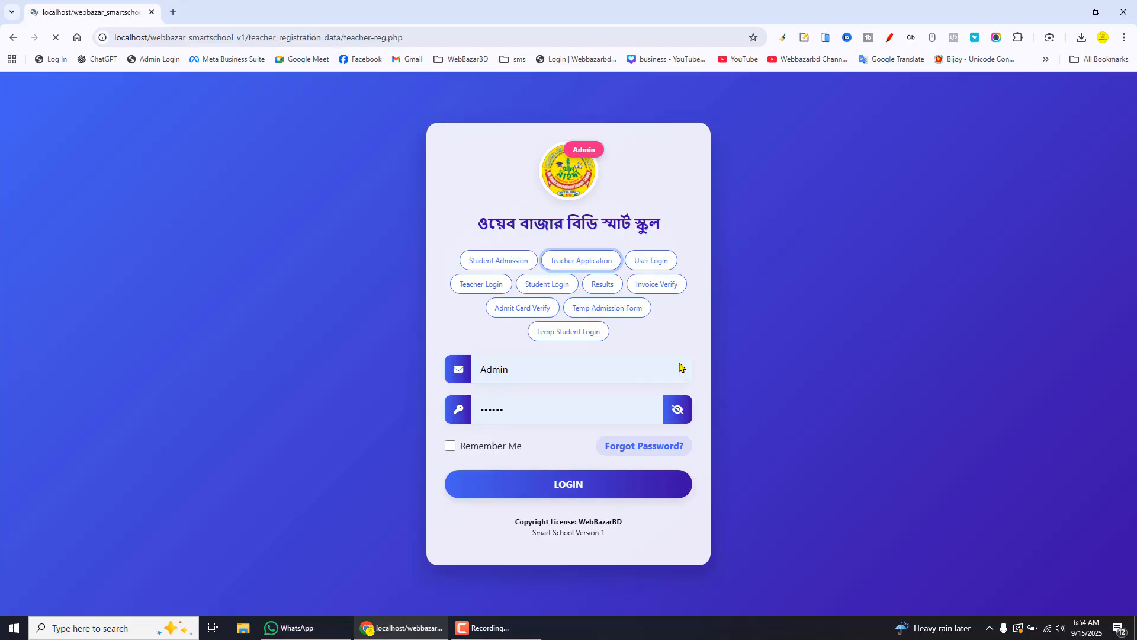
scroll(407, 414, "down", 10)
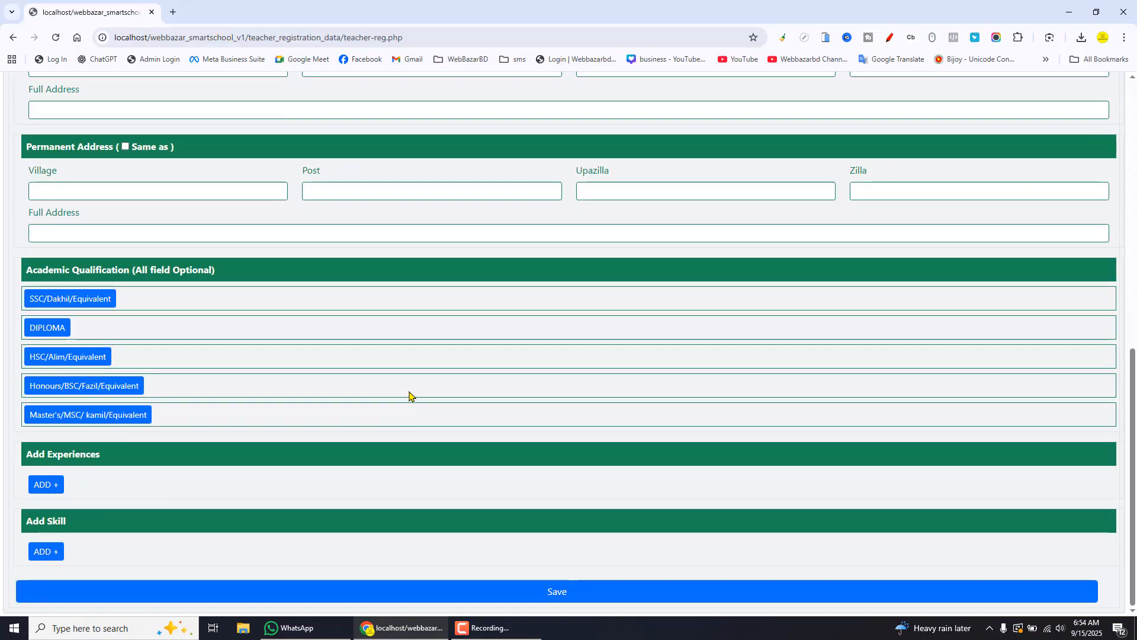
scroll(409, 396, "up", 10)
scroll(452, 386, "down", 10)
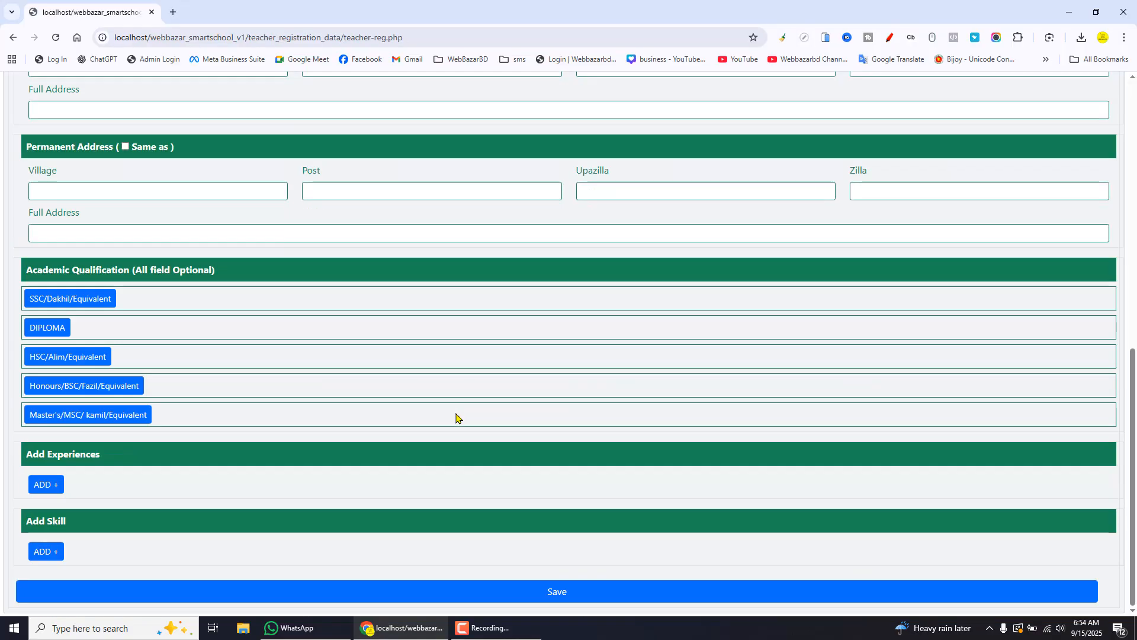
scroll(451, 413, "up", 10)
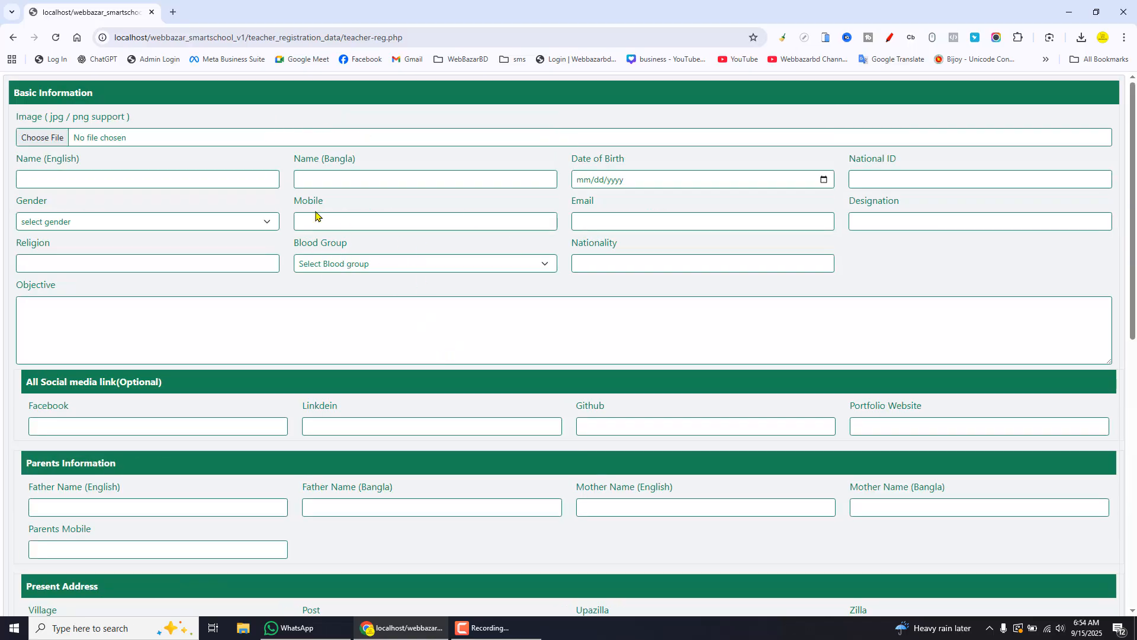
Return to the admin login page and log in with the saved admin credentials
left_click(14, 40)
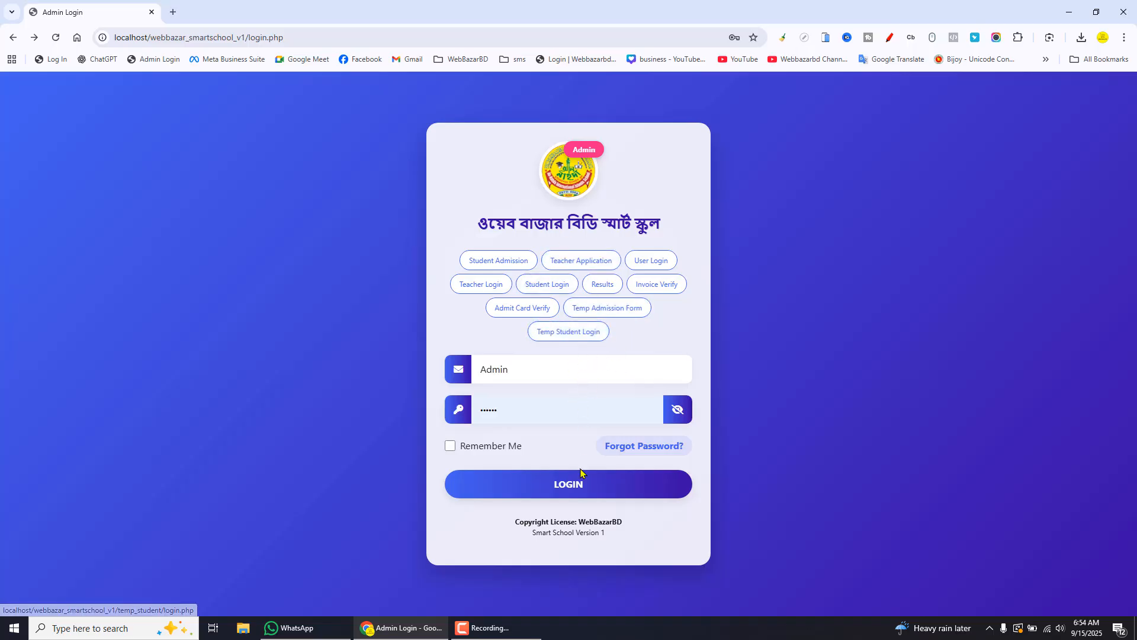
left_click(566, 492)
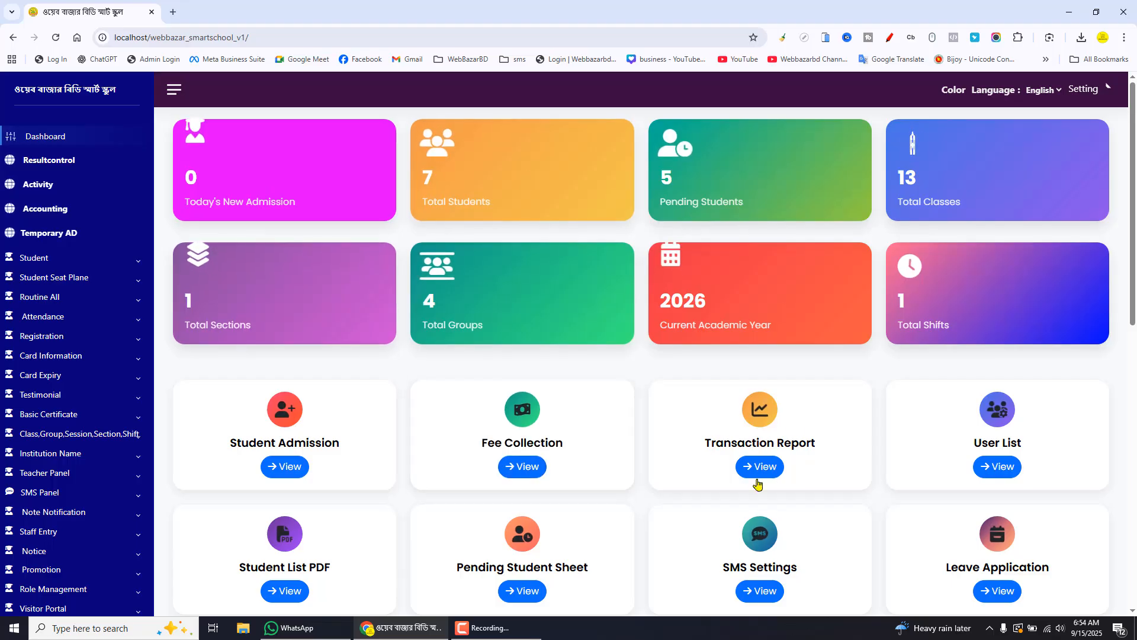
Open the Switch Admission page from the Setting menu
left_click(1092, 90)
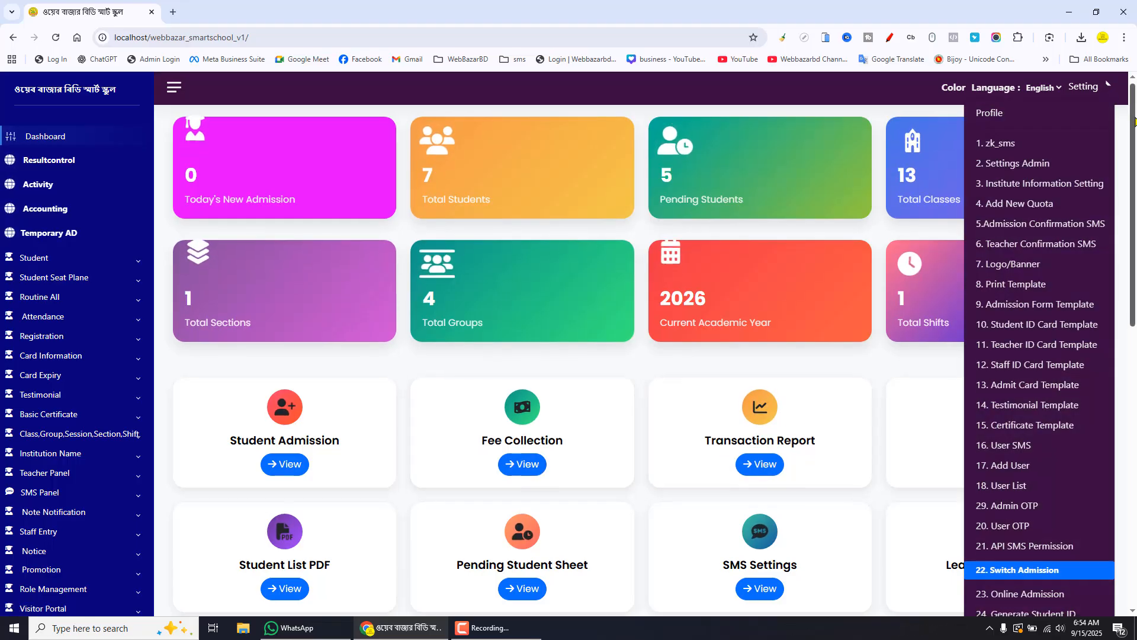
scroll(1129, 178, "down", 4)
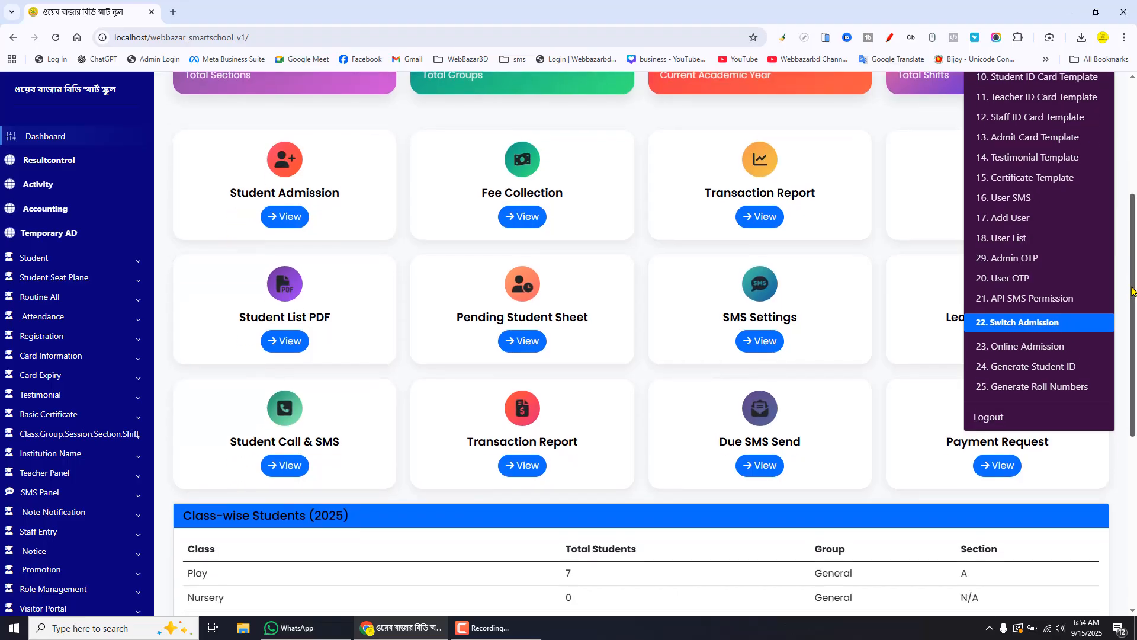
left_click_drag(1132, 286, 1132, 282)
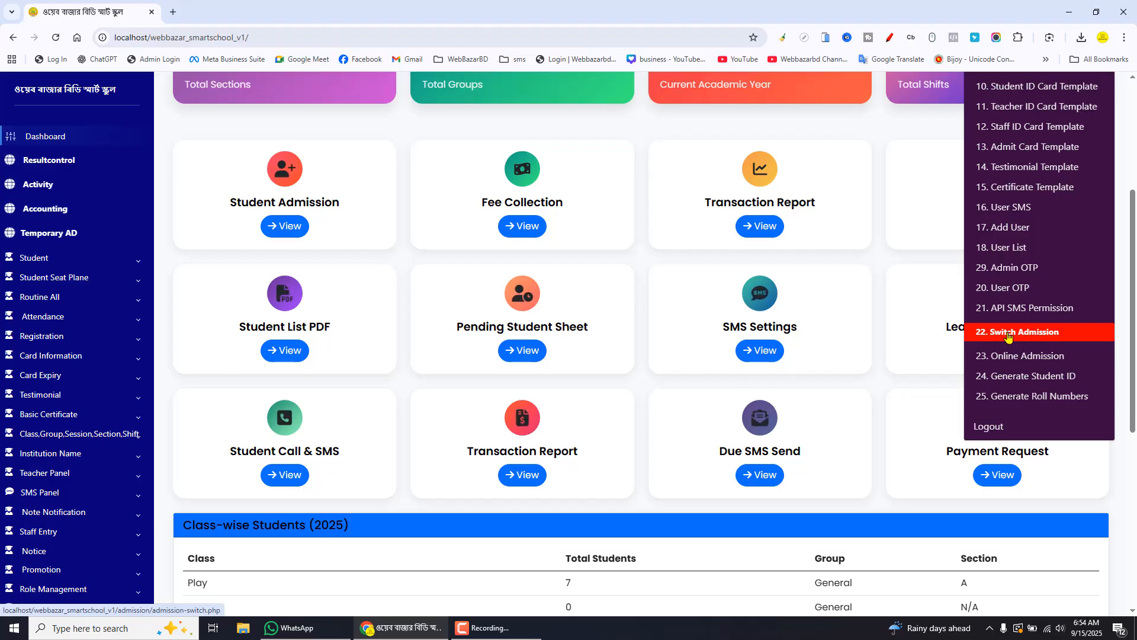
left_click(1026, 336)
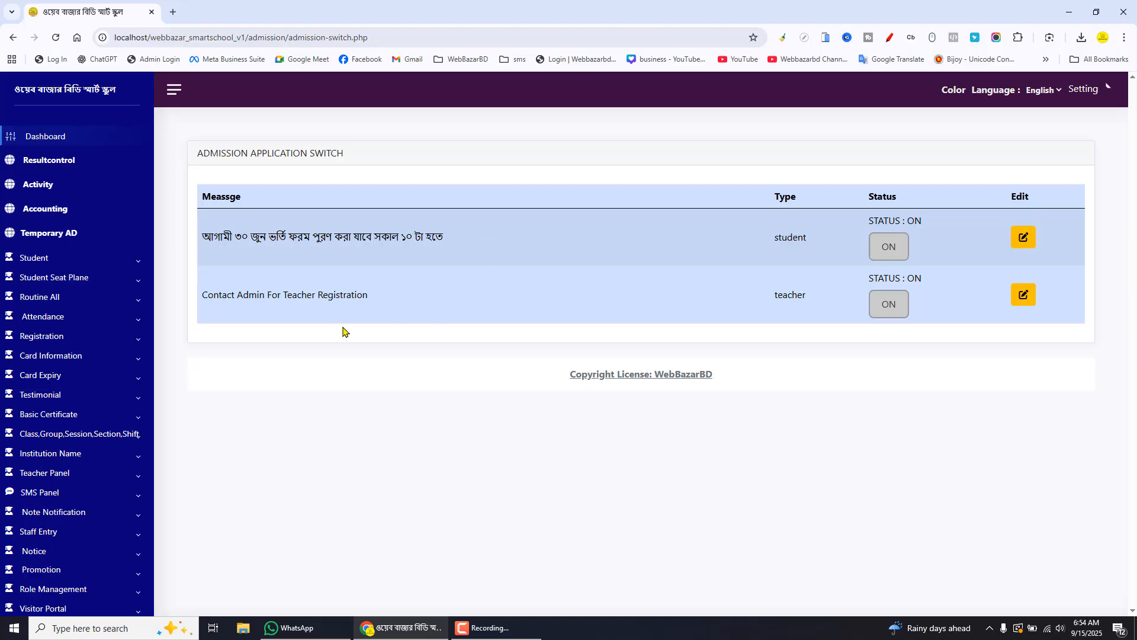
Switch the teacher registration application status from on to Off
left_click_drag(202, 294, 394, 301)
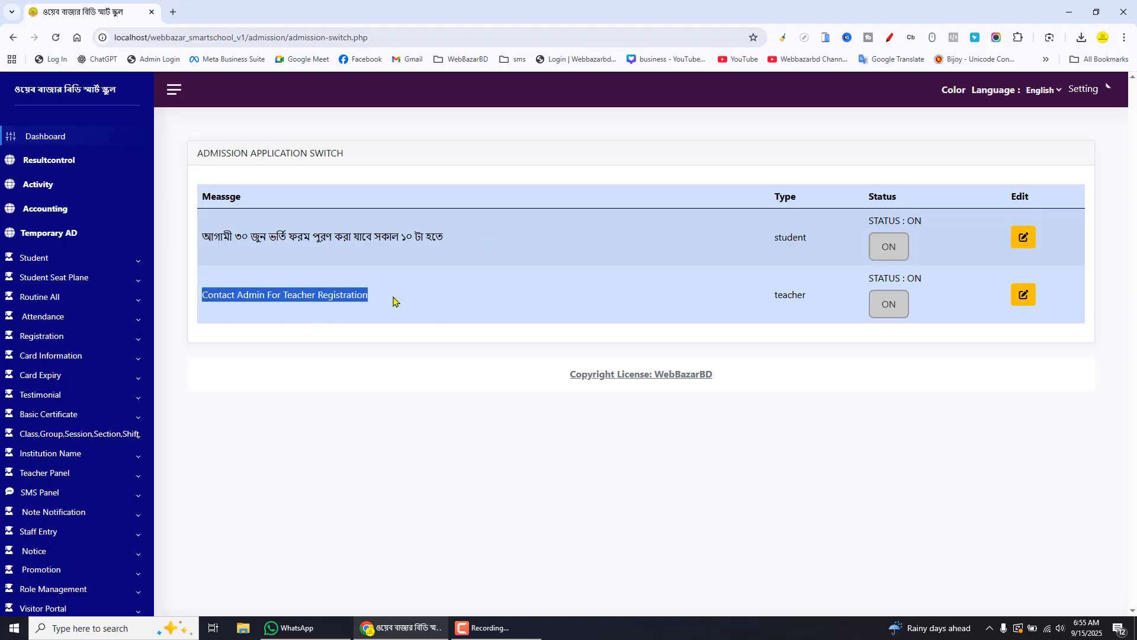
left_click(890, 310)
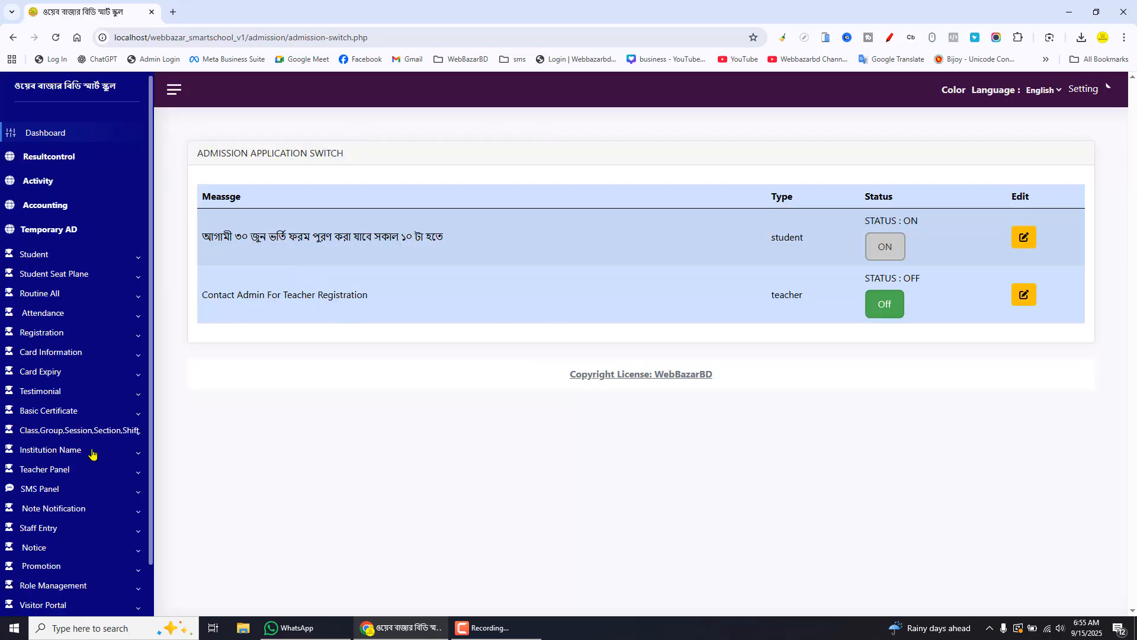
Log out of the admin panel from the sidebar
scroll(88, 457, "down", 1)
left_click(60, 614)
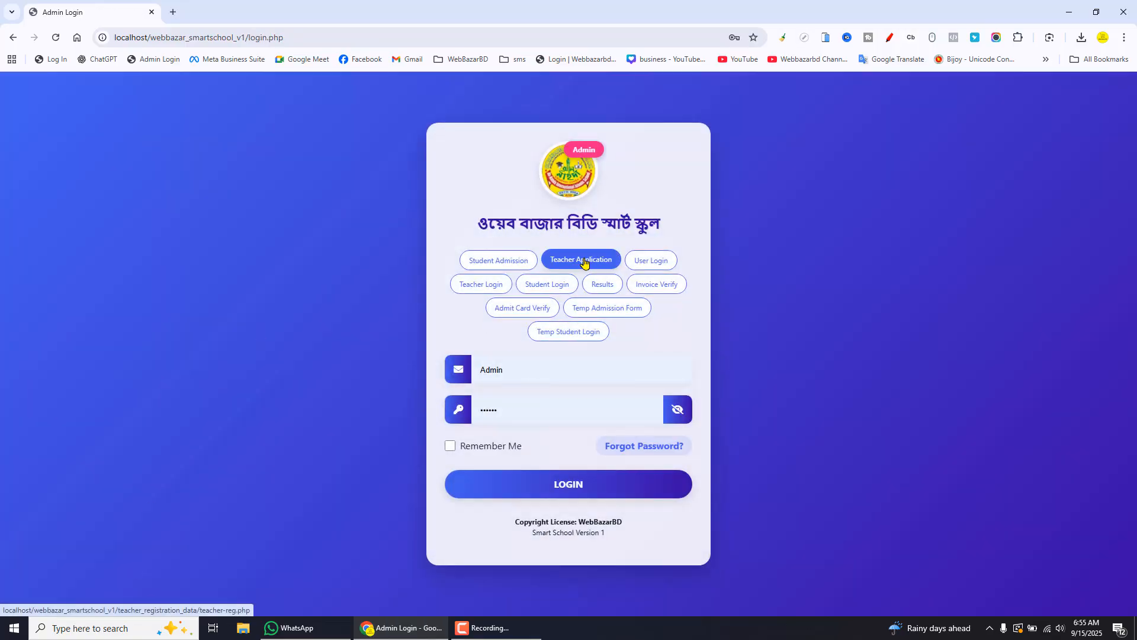
Open the Teacher Application page to check the closed-registration message and go back to the login page
left_click(581, 262)
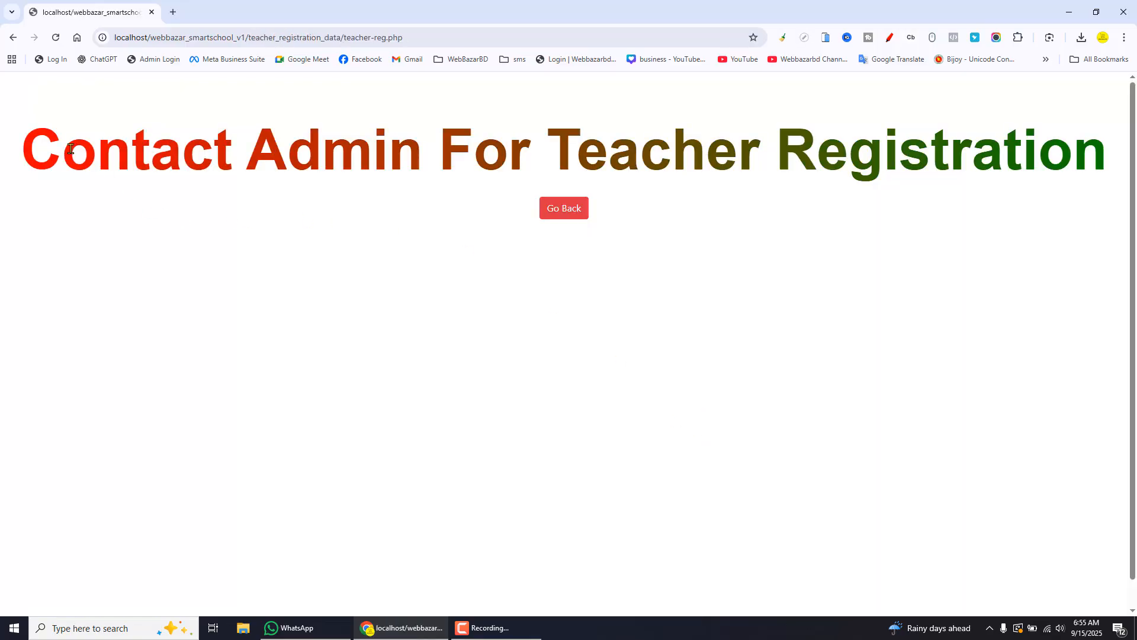
left_click_drag(54, 151, 1093, 149)
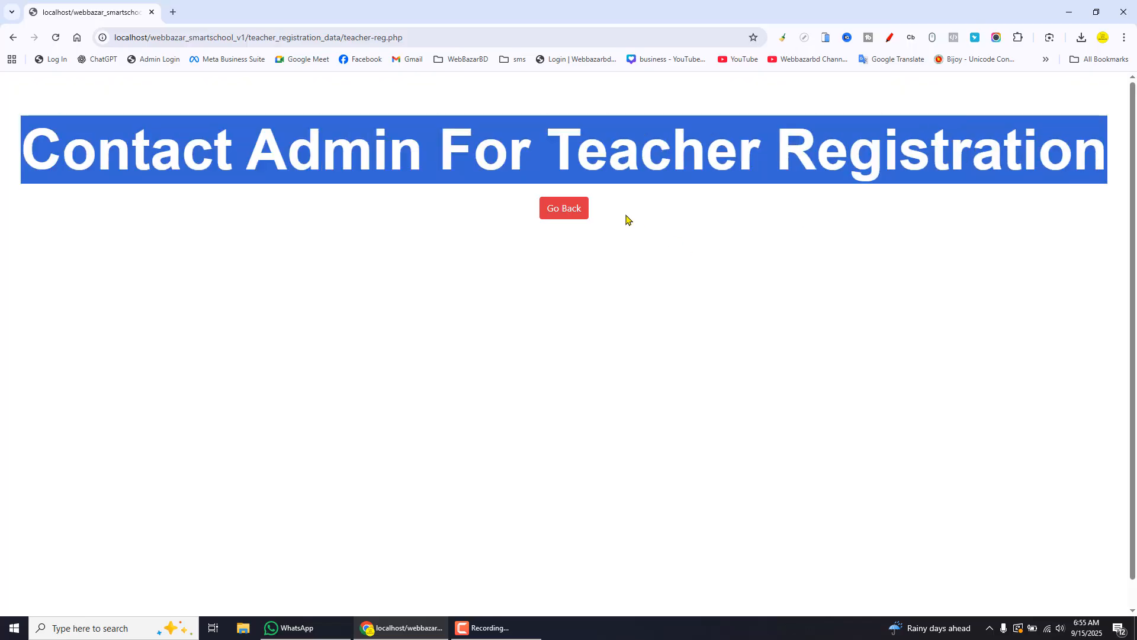
left_click(578, 210)
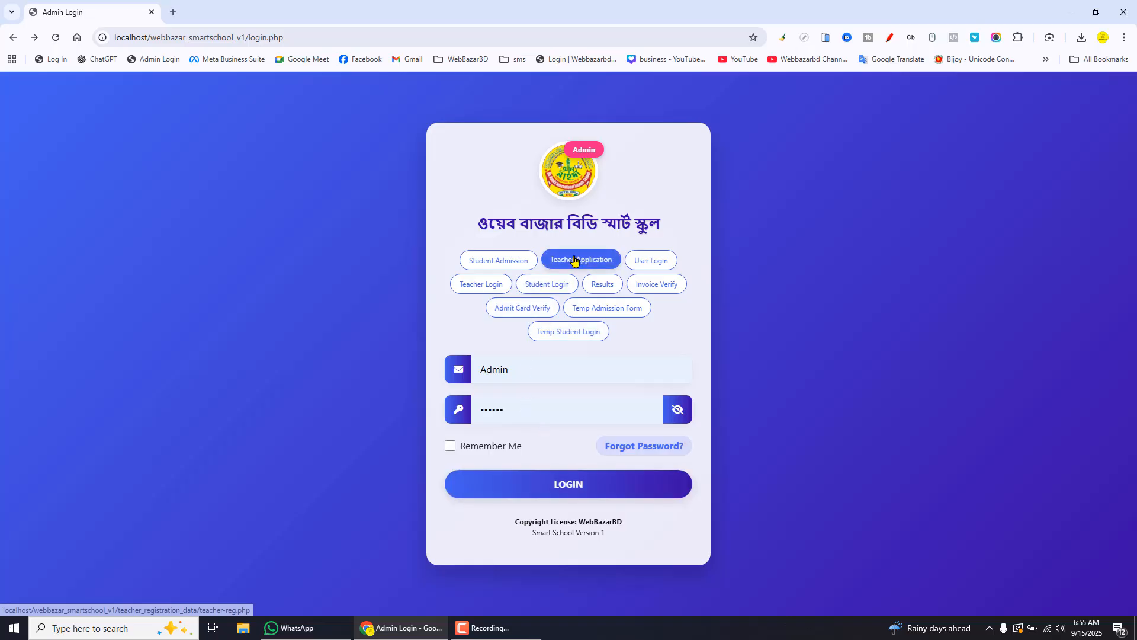
Log in to the admin panel again and expand the Teacher Panel menu in the sidebar
left_click(567, 484)
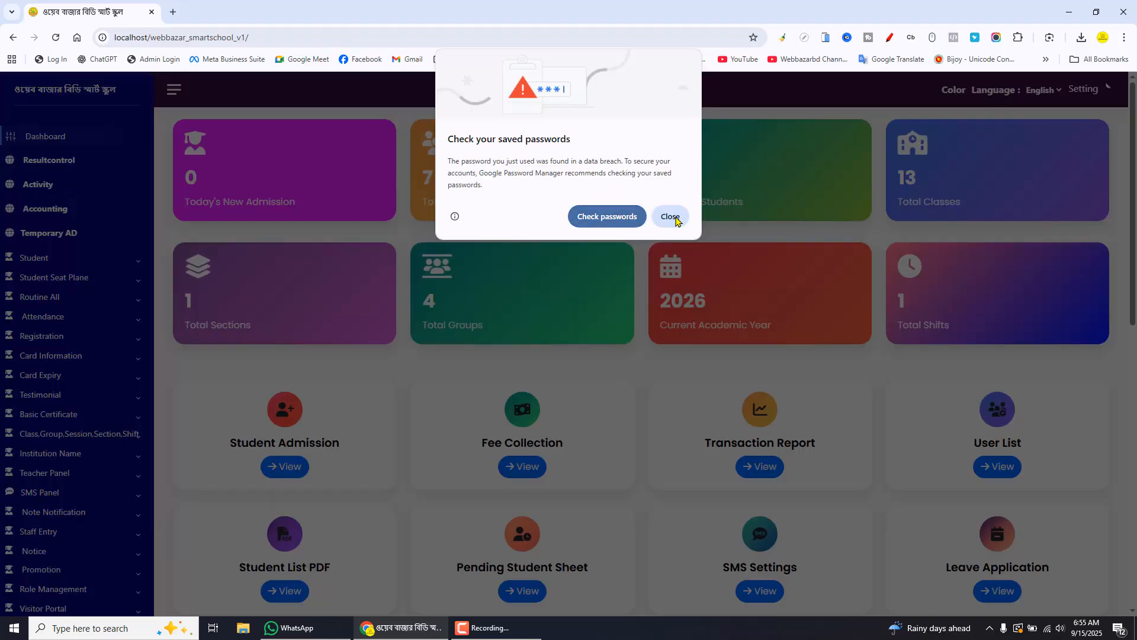
left_click(671, 217)
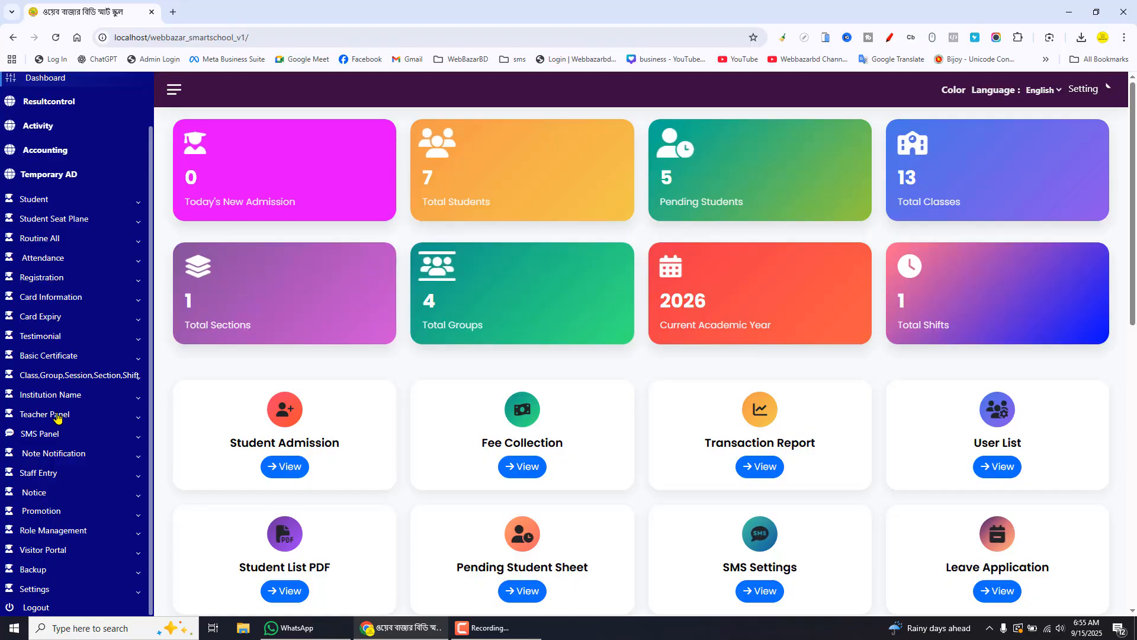
left_click(105, 415)
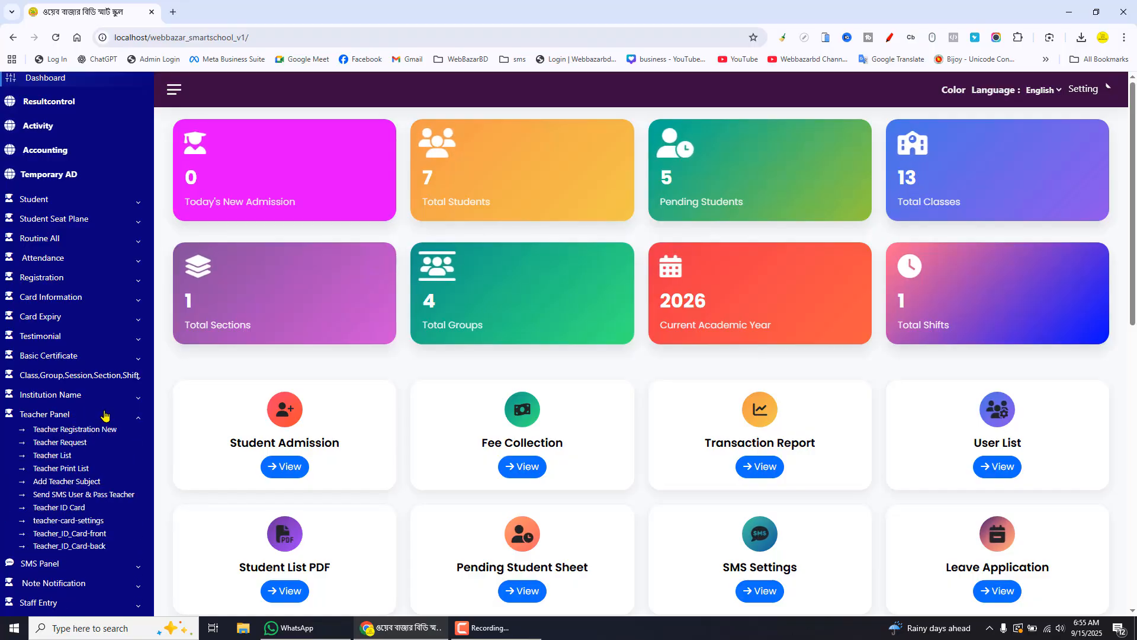
left_click_drag(68, 477, 148, 560)
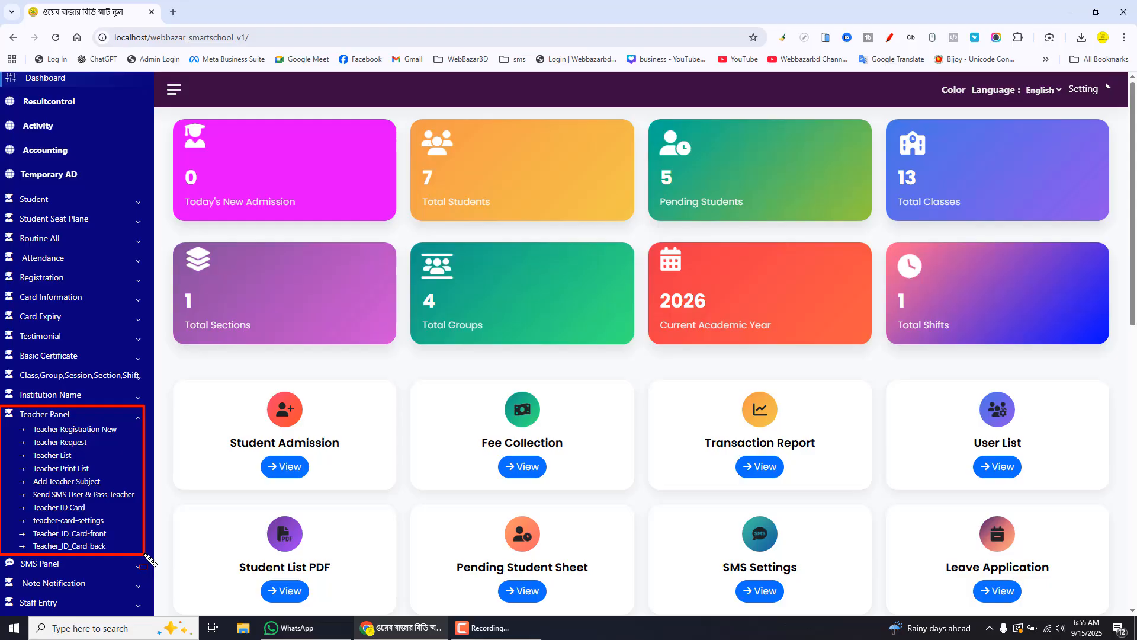
mouse_move(3, 407)
left_mouse_down()
mouse_move(80, 426)
mouse_move(123, 421)
left_mouse_up()
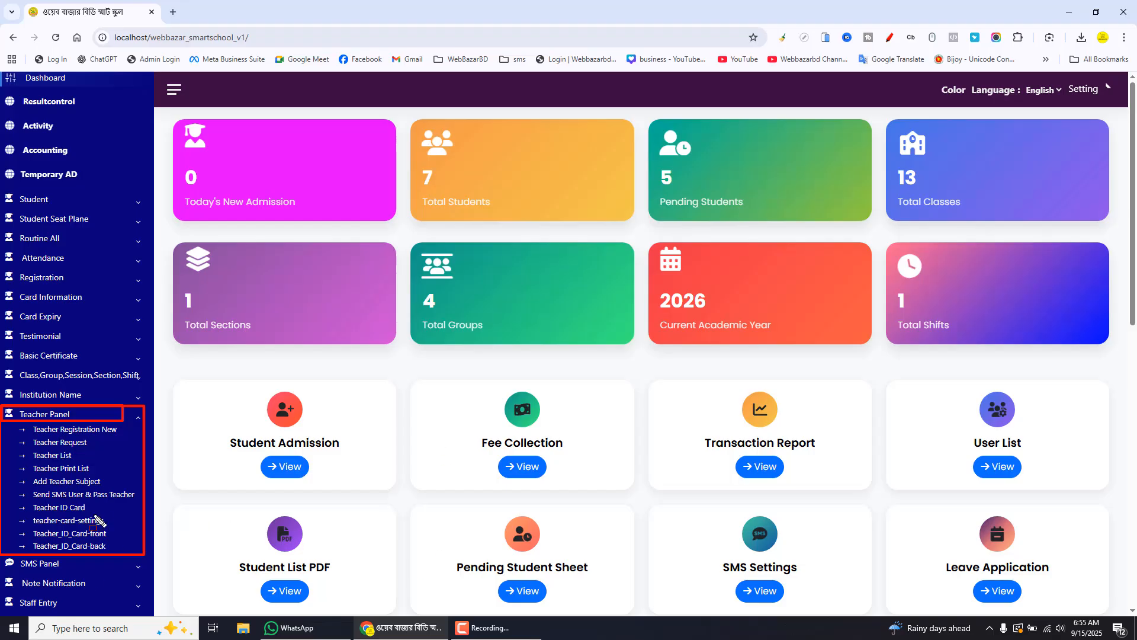
left_click_drag(20, 421, 131, 438)
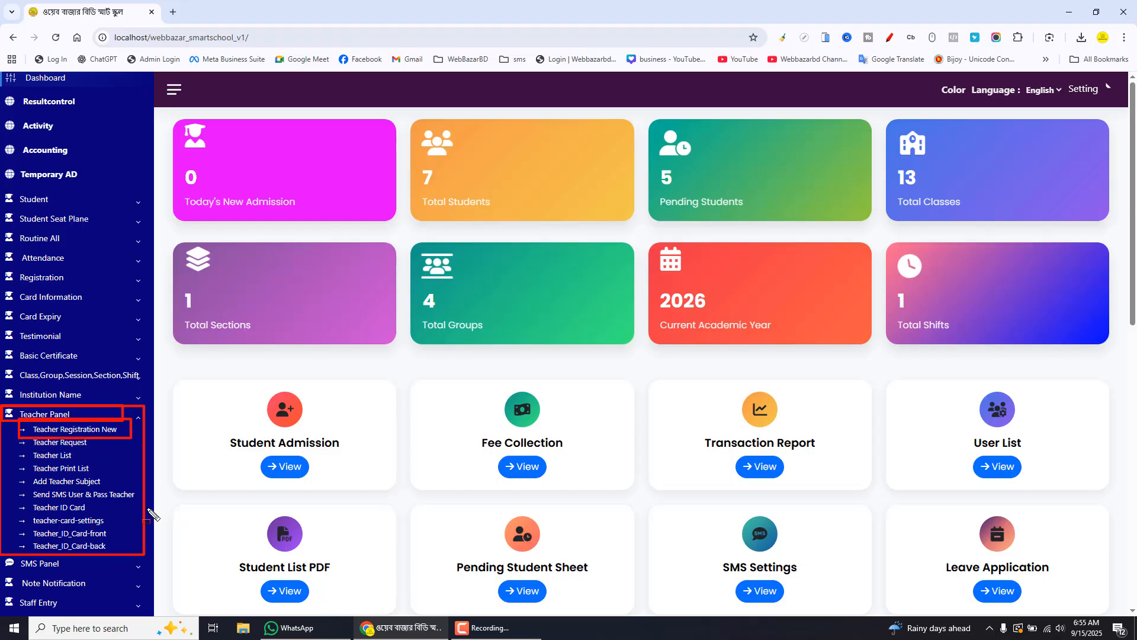
Open Teacher Registration New and upload creativefabrica.jpg from the prodct img folder as the teacher's image
left_click(94, 435)
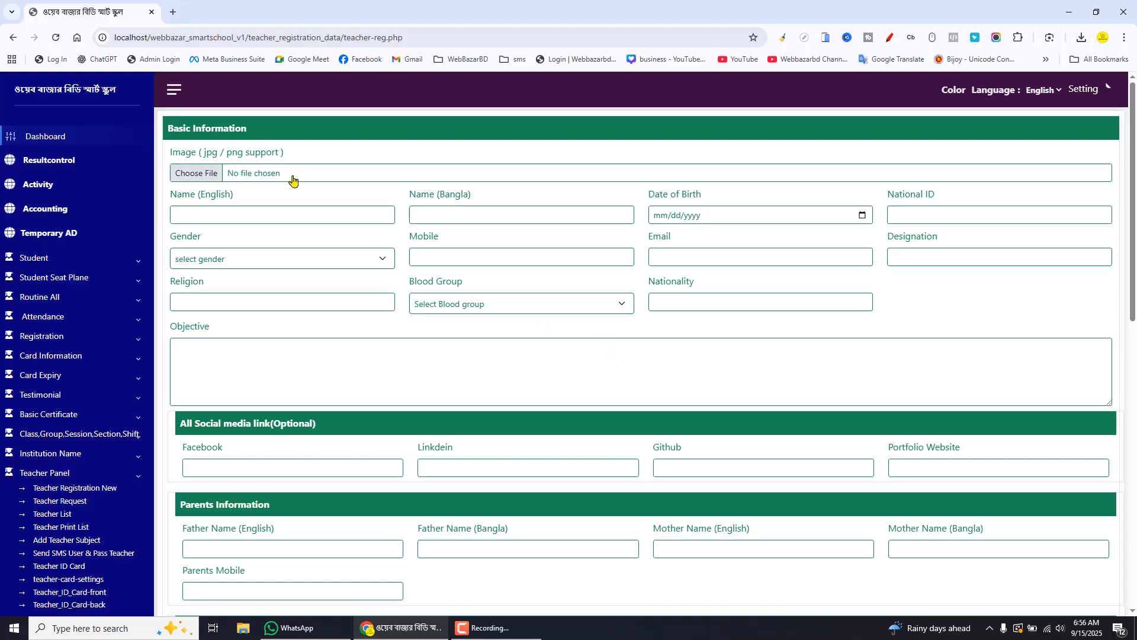
left_click(320, 177)
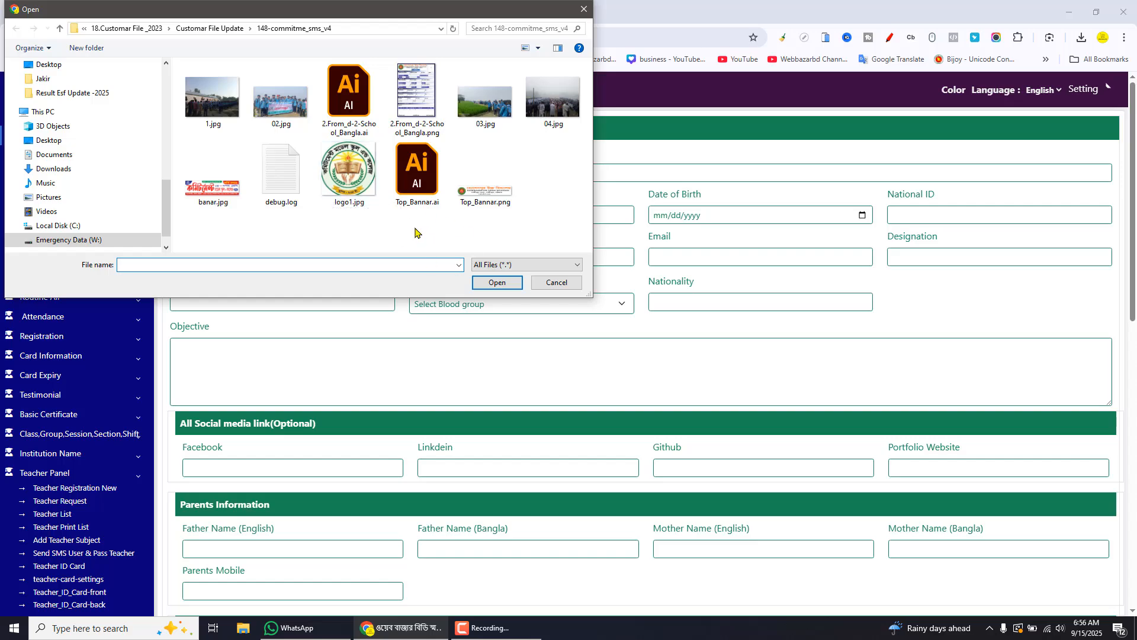
left_click(49, 140)
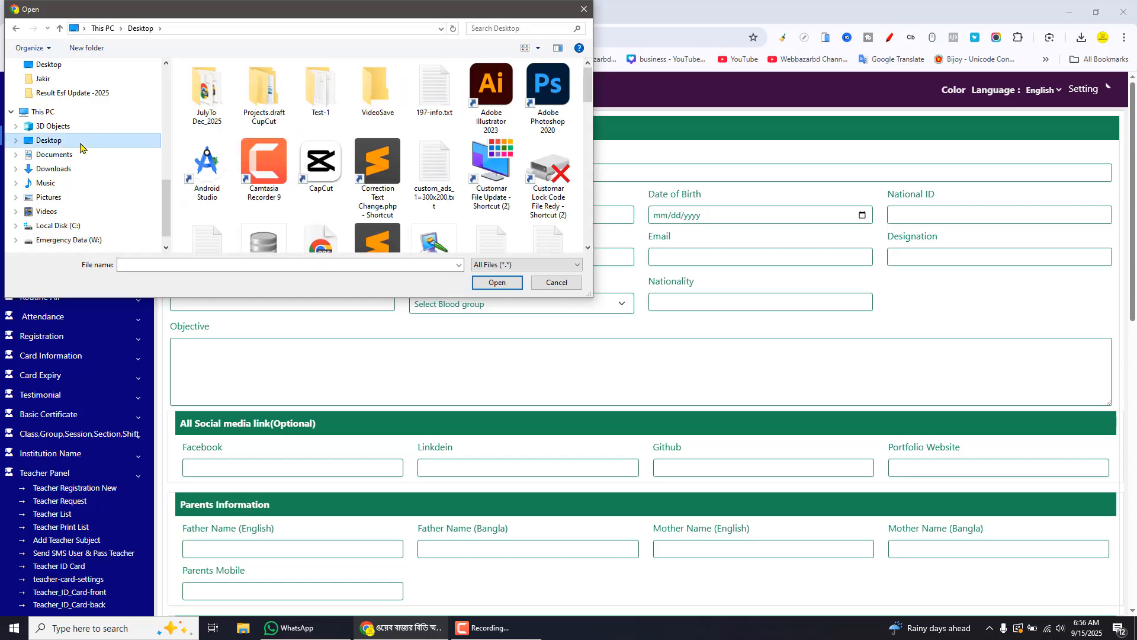
left_click_drag(589, 91, 590, 140)
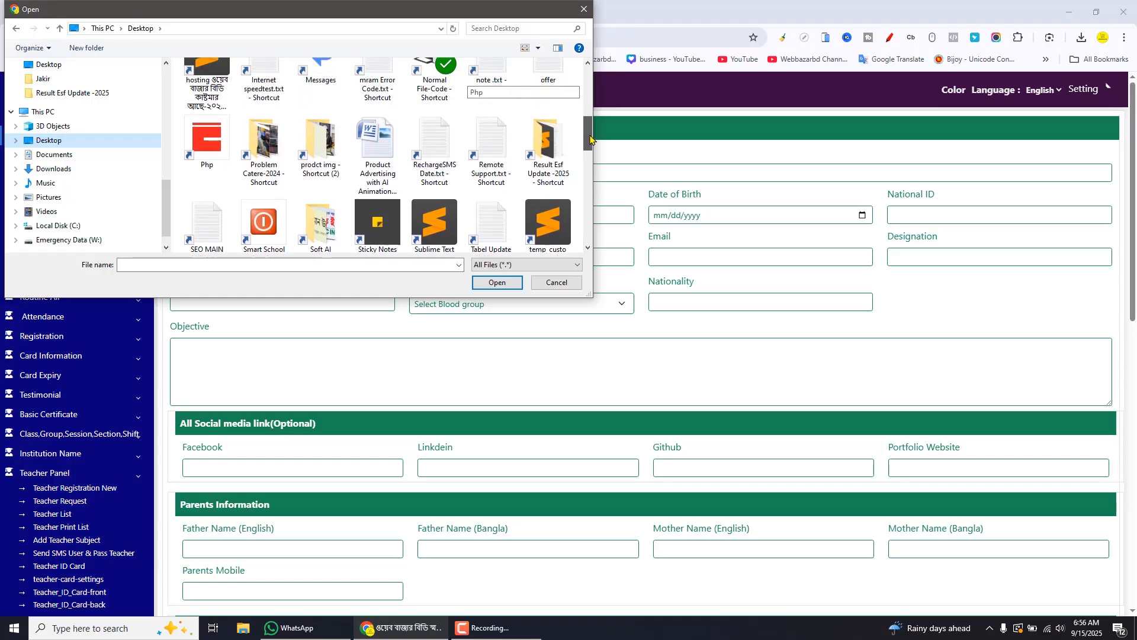
double_click(324, 148)
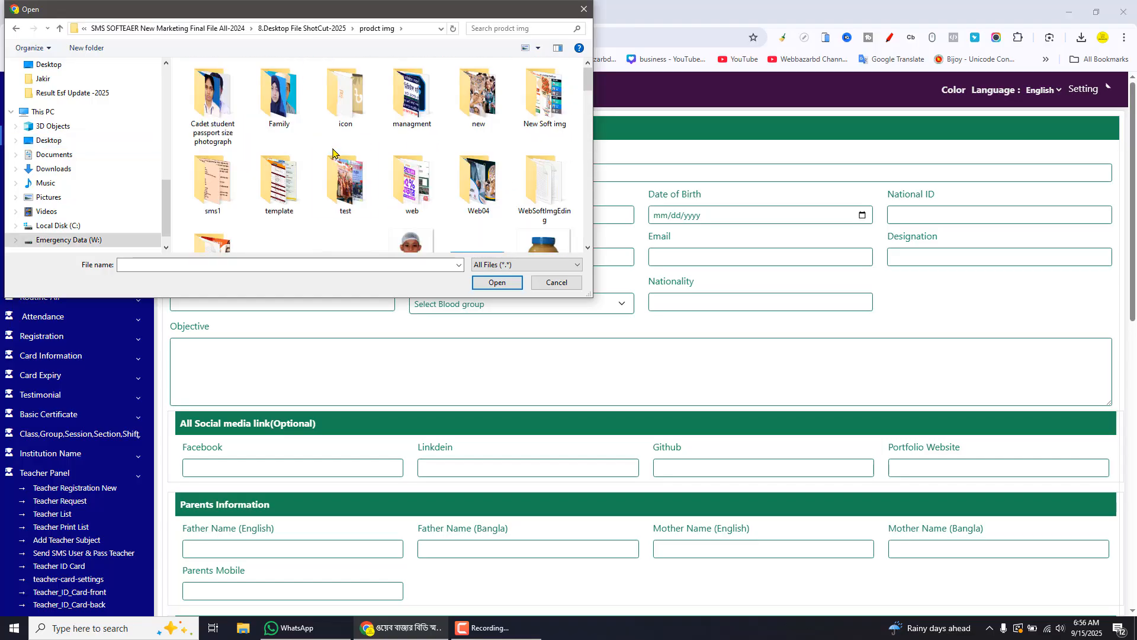
left_click_drag(590, 89, 597, 142)
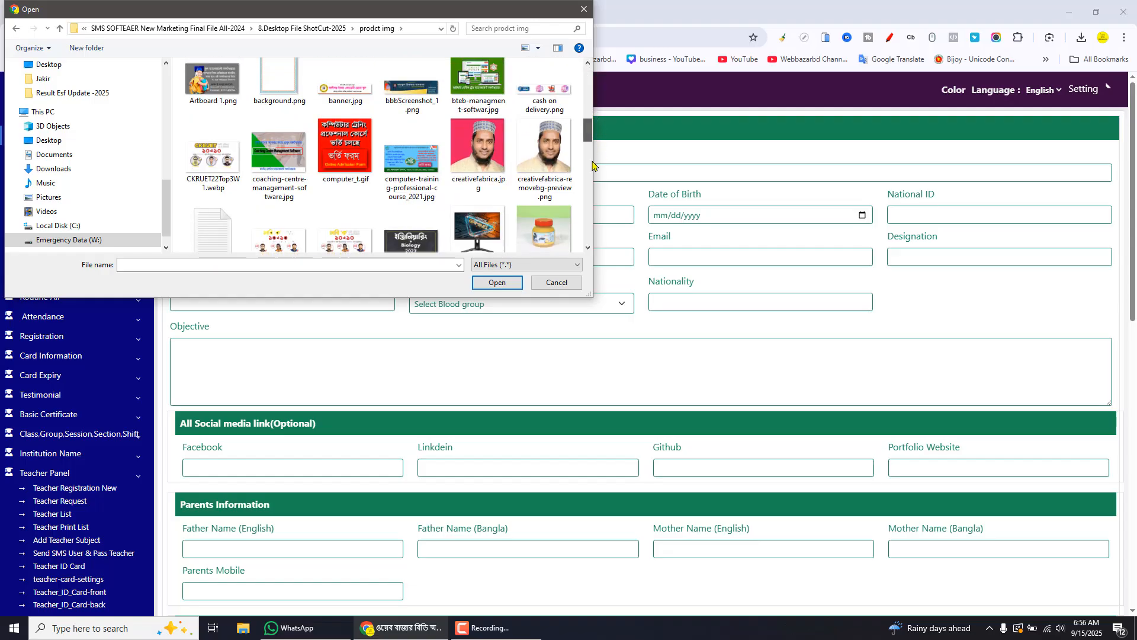
left_click(478, 148)
left_click(497, 283)
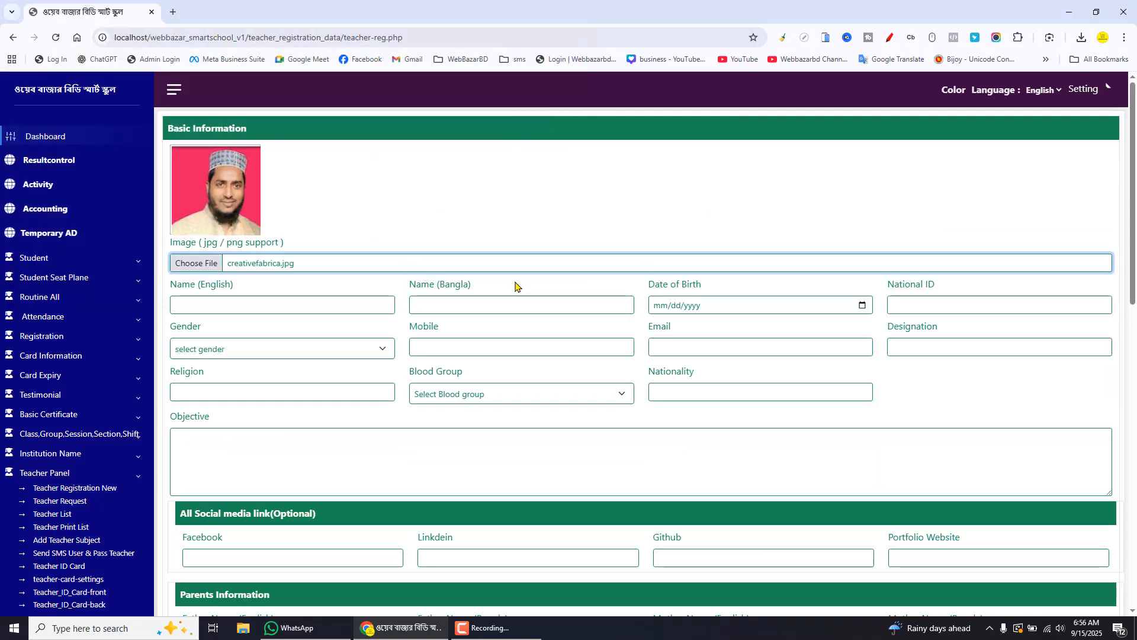
Fill the Name (English) field with the teacher's name using an autofill suggestion
left_click(262, 306)
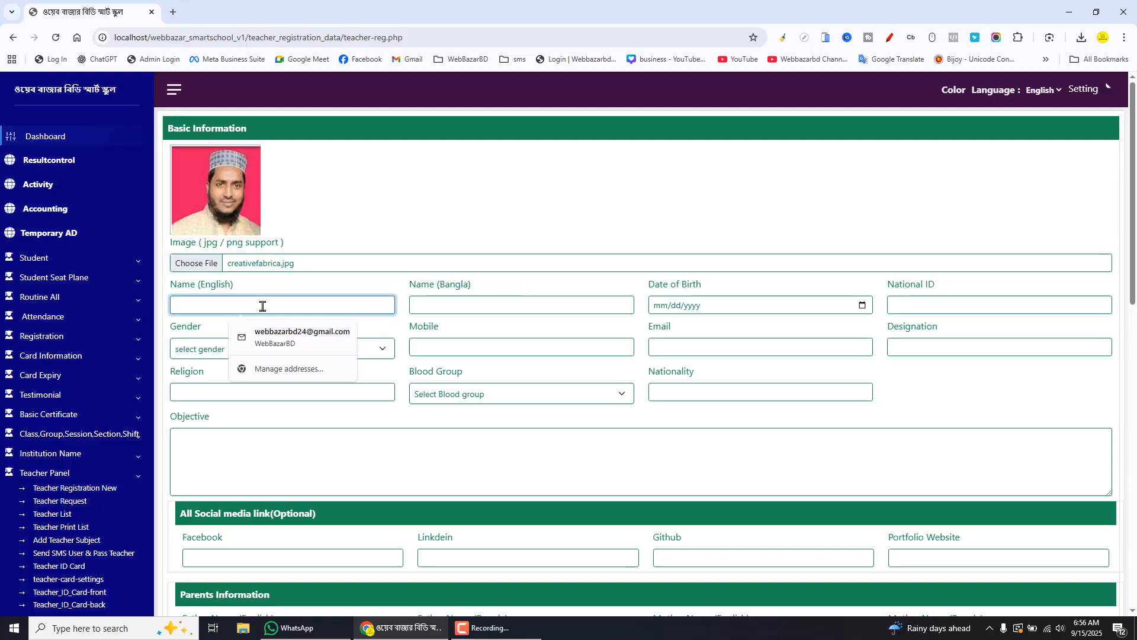
type("Md")
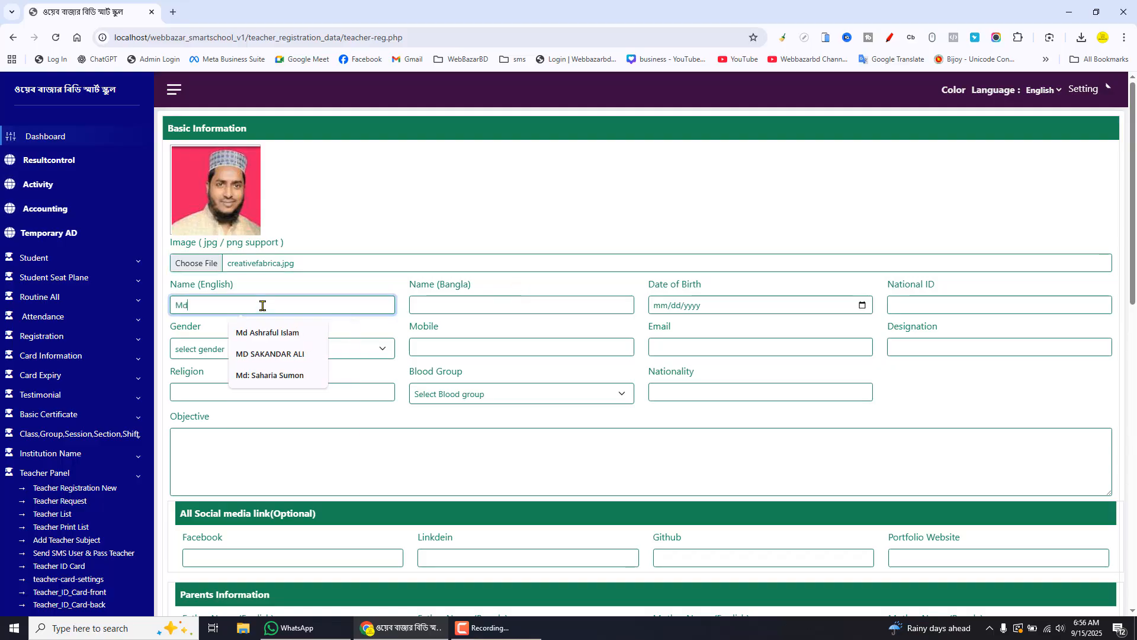
left_click(267, 333)
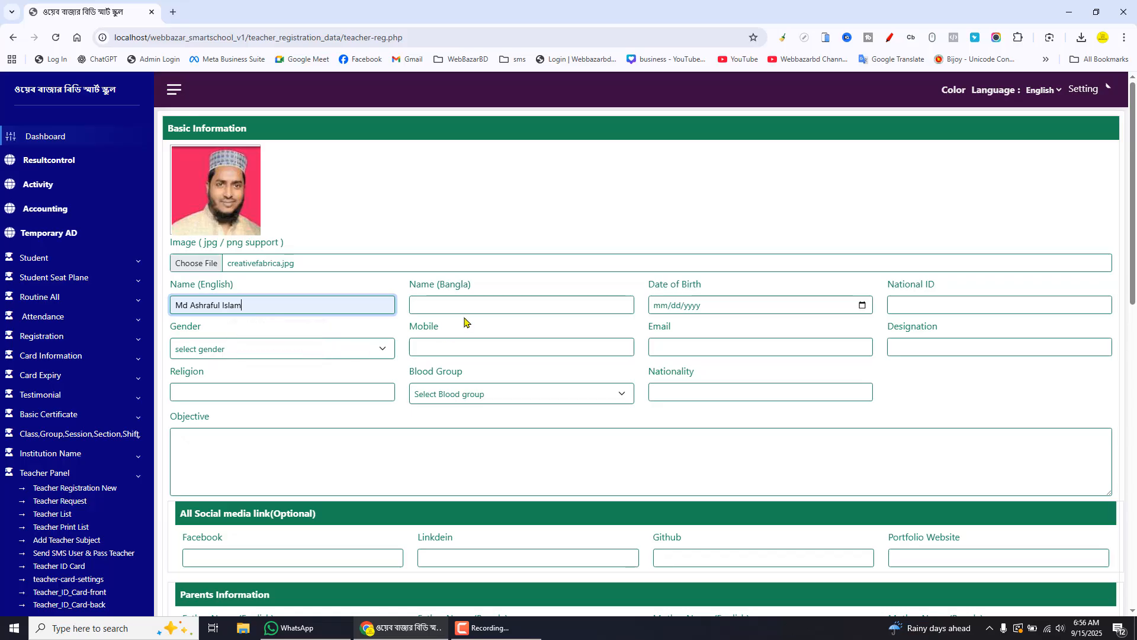
Fill the Name (Bangla) field with the teacher's Bangla name using an autofill suggestion
left_click(468, 304)
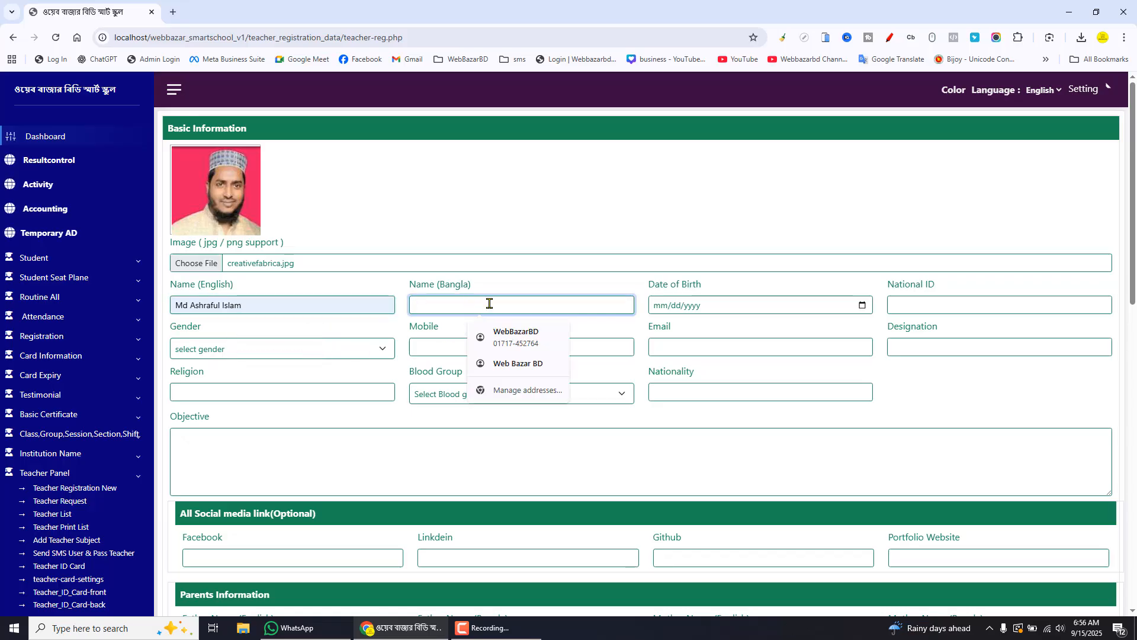
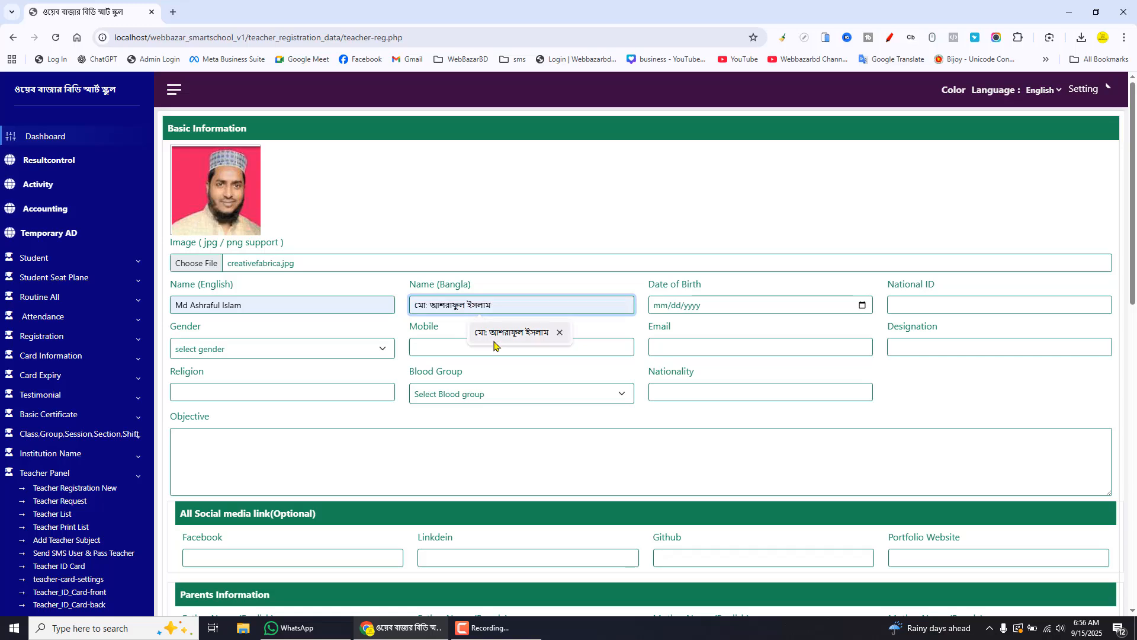
left_click(498, 335)
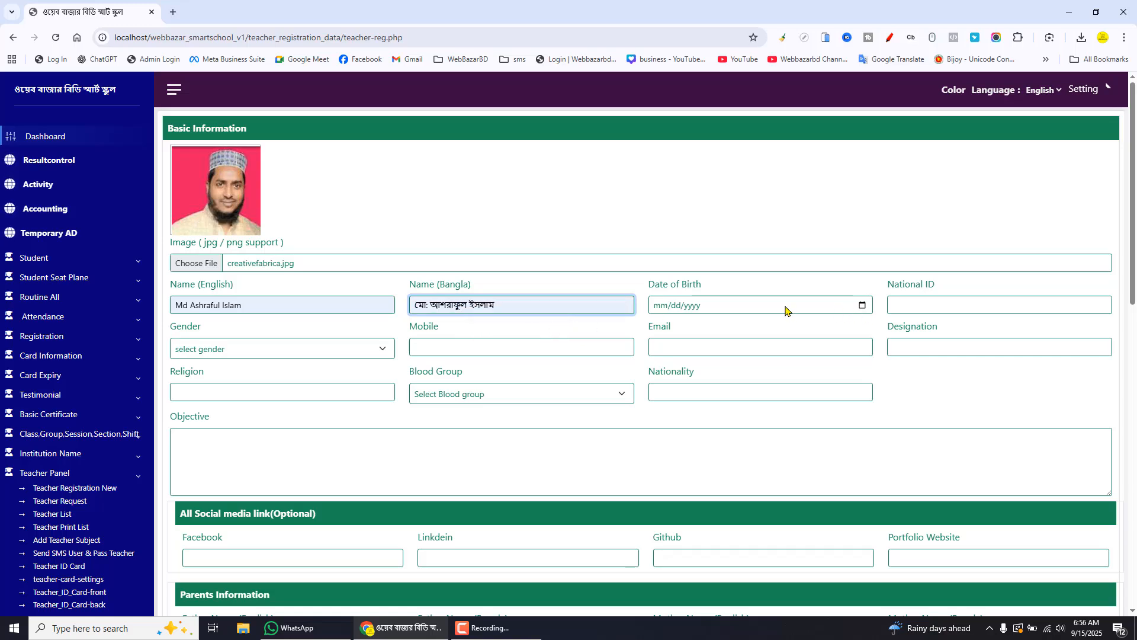
Enter the teacher's date of birth and National ID number
left_click(677, 305)
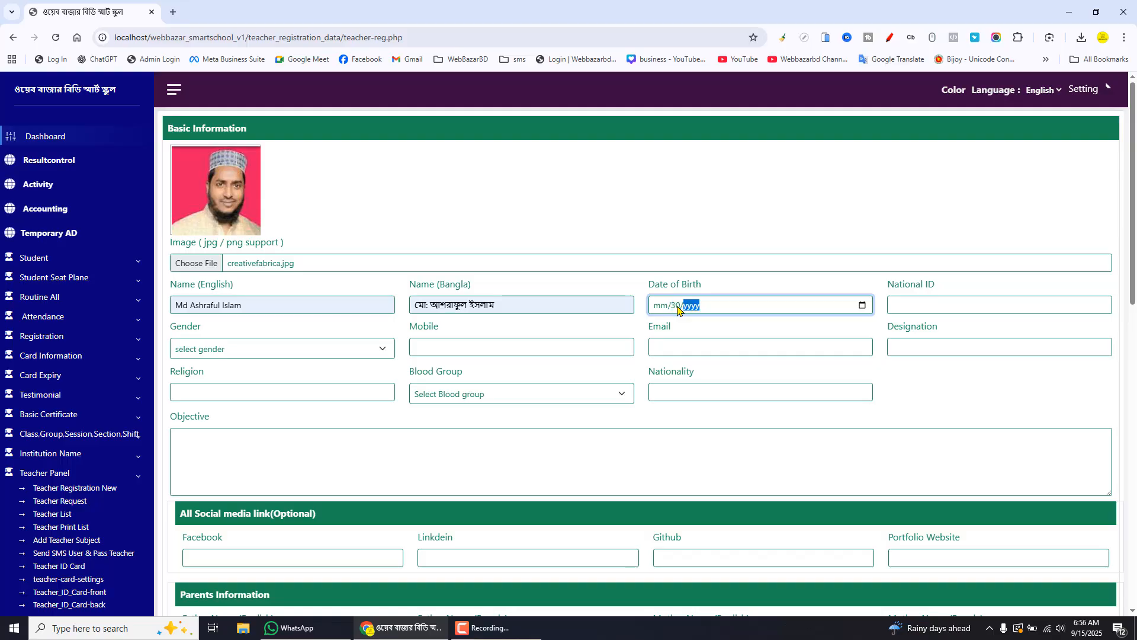
left_click(662, 307)
type("12")
left_click(686, 306)
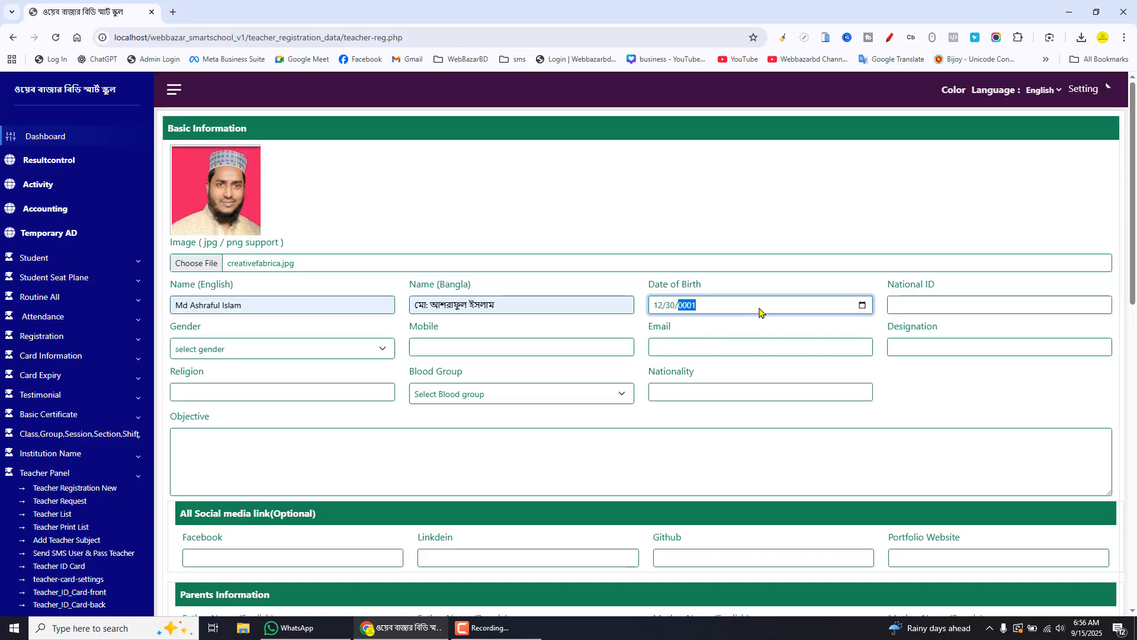
left_click(927, 306)
type("2525")
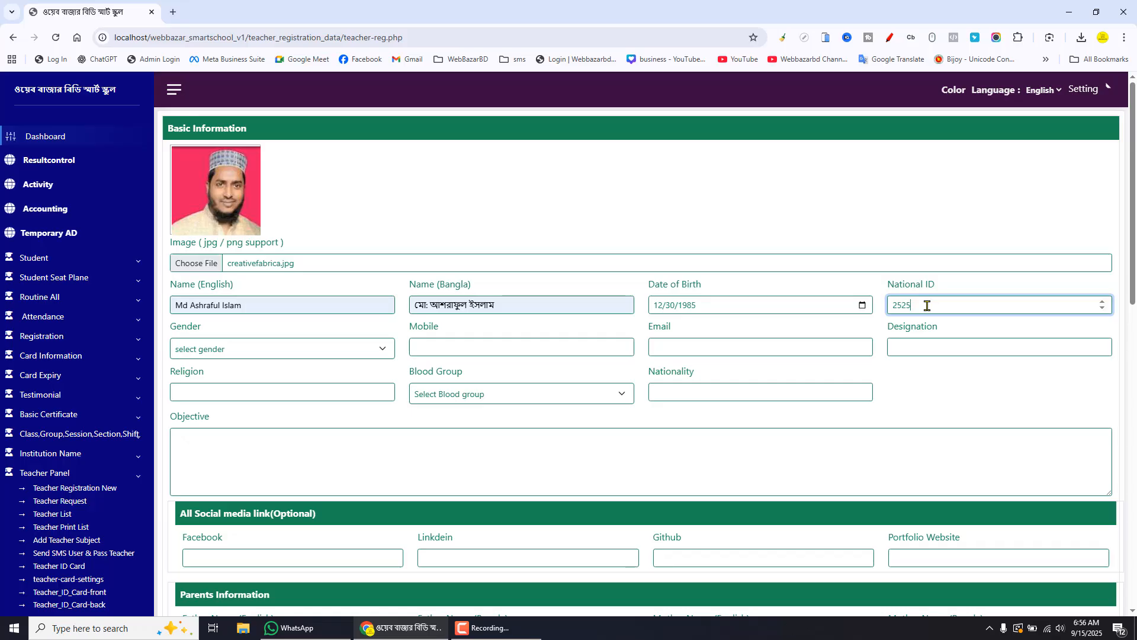
Set Gender to Male and fill the Mobile field with the teacher's phone number from an autofill suggestion
left_click(310, 353)
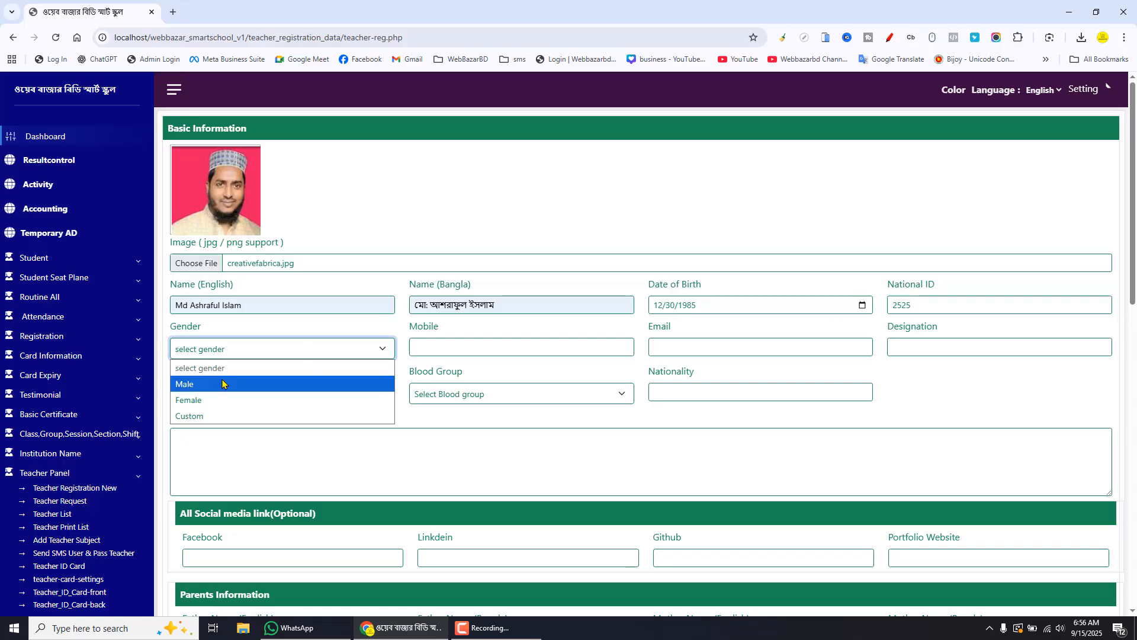
left_click(224, 384)
left_click(448, 341)
left_click(511, 375)
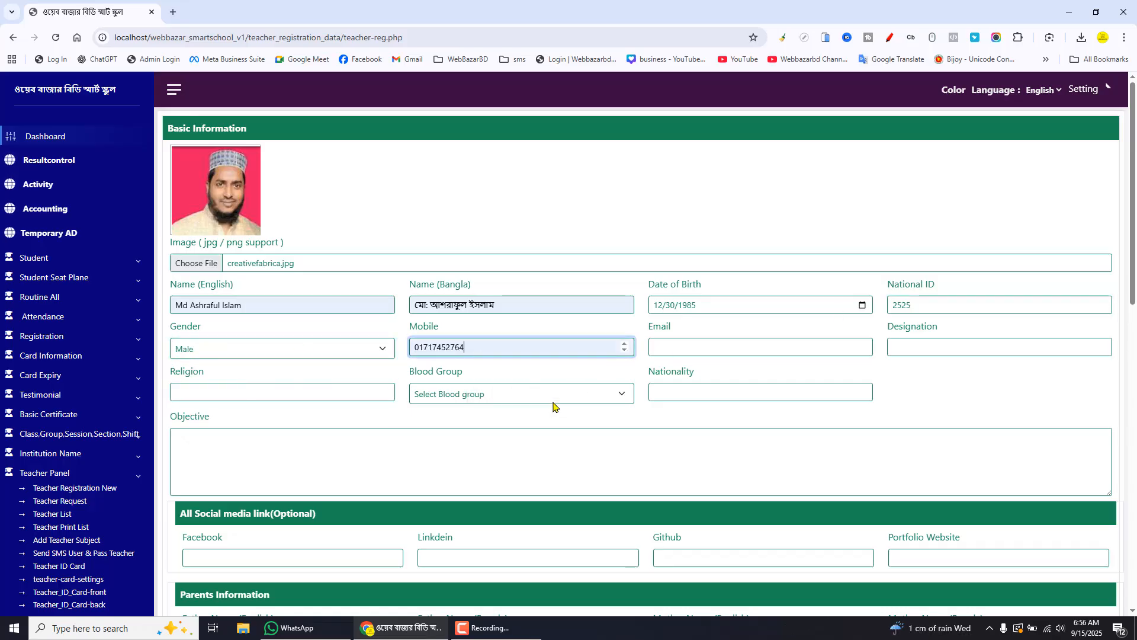
Fill the Email with the teacher's address from a suggestion and set Designation to Principal
left_click(730, 348)
left_click(770, 375)
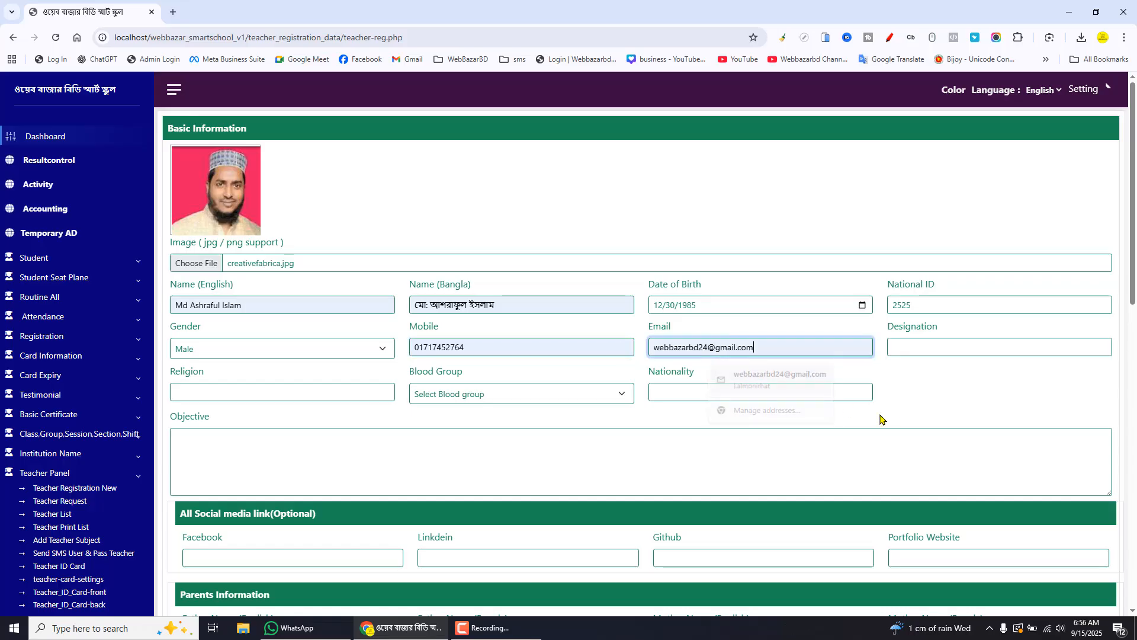
left_click(935, 347)
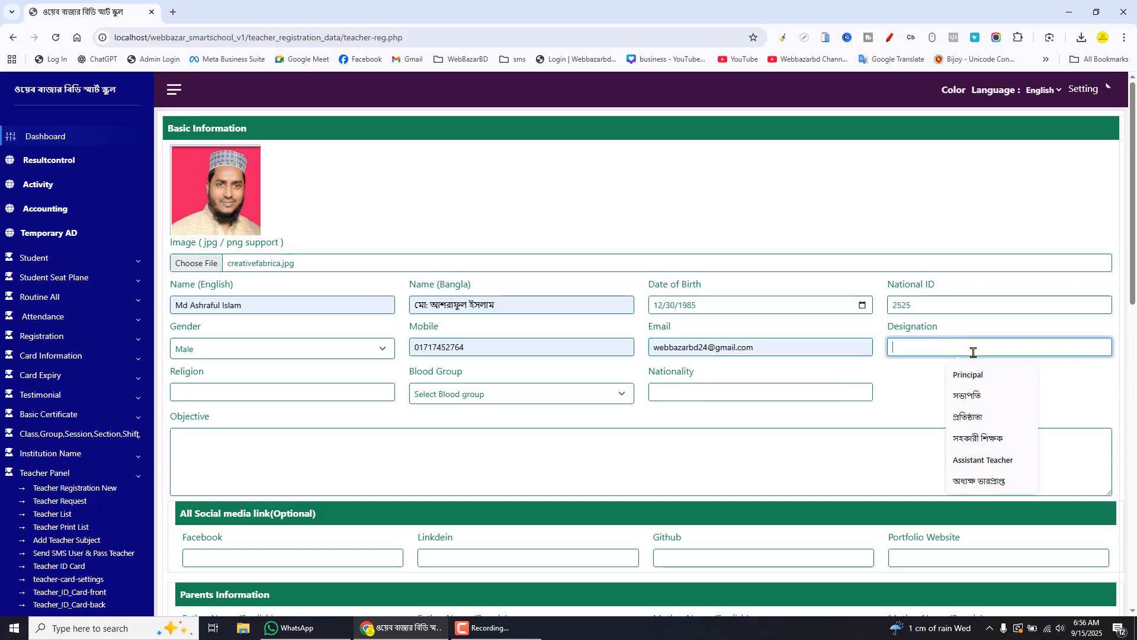
left_click(990, 384)
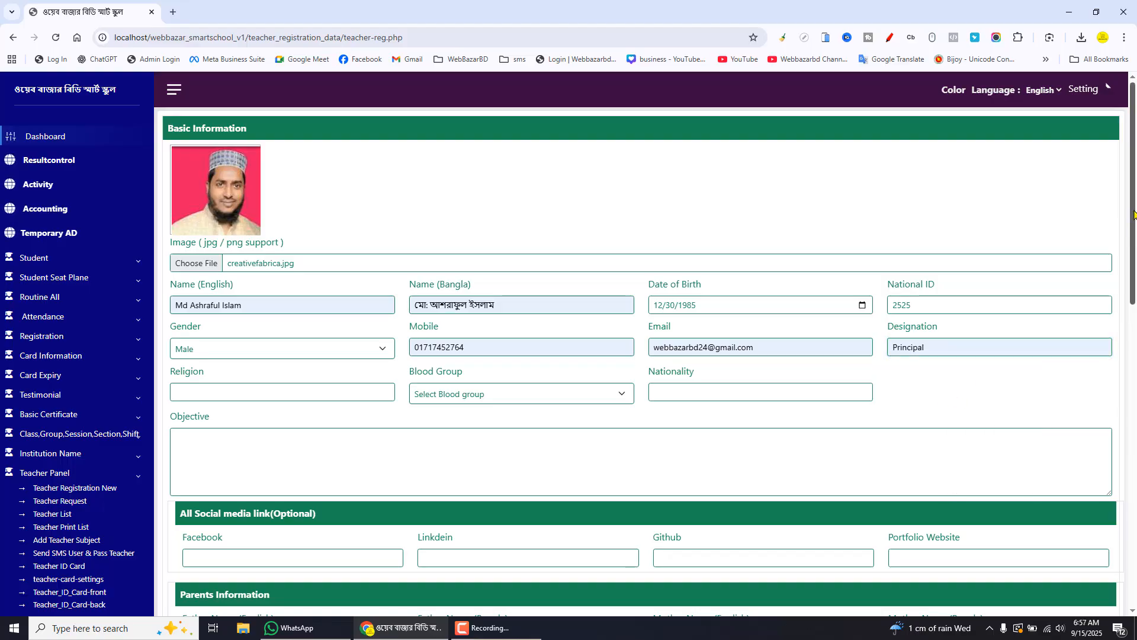
Set Religion to Islam from a suggestion and choose A+ as the blood group
left_click_drag(1135, 217, 1136, 287)
left_click(267, 222)
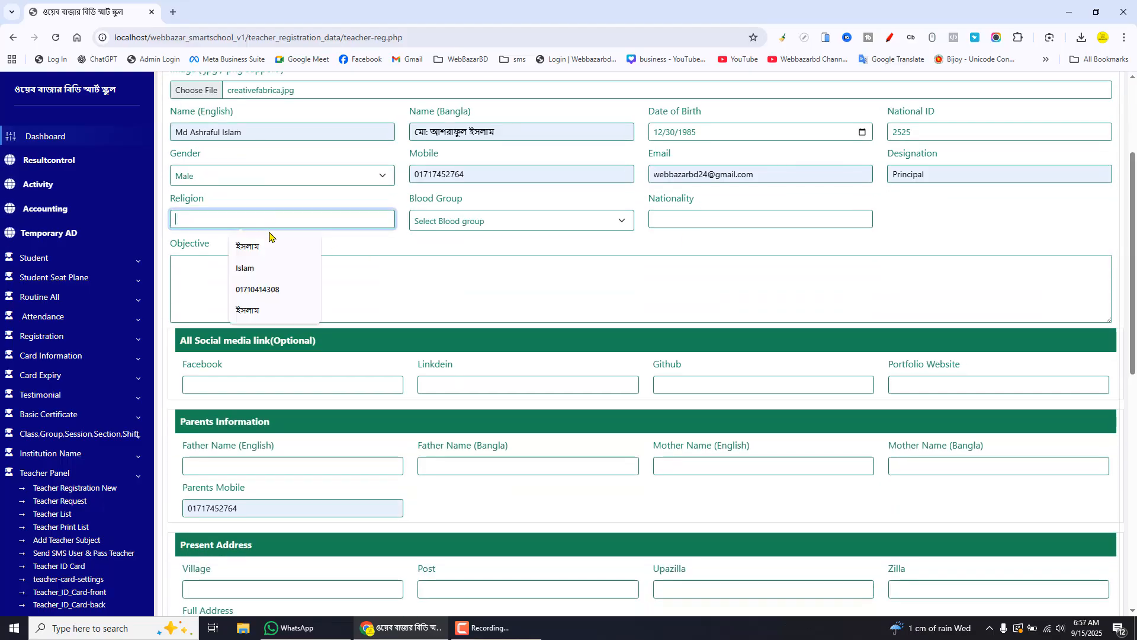
left_click(261, 244)
left_click(481, 220)
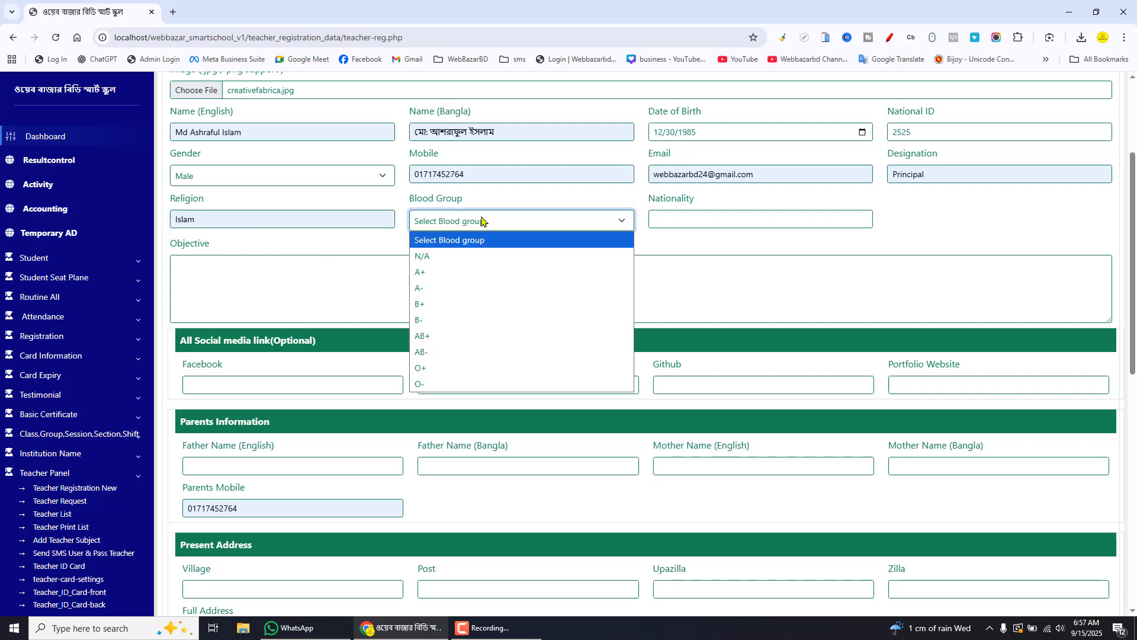
left_click(444, 273)
Set Nationality to Bangladeshi and enter "hffvf vfv" as the objective
left_click(735, 221)
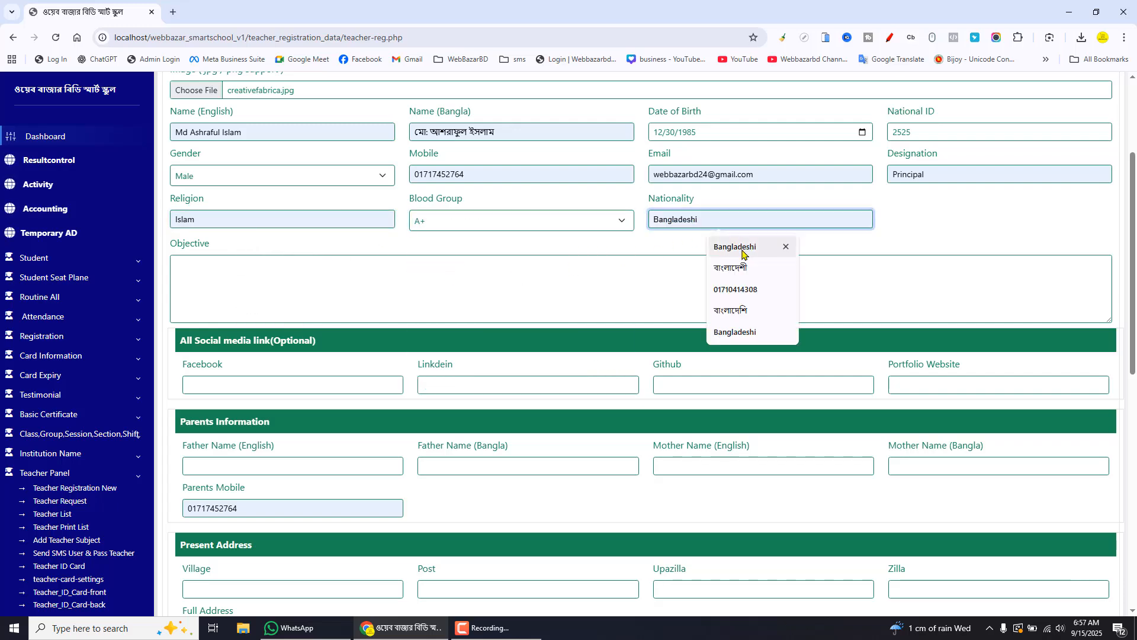
left_click(739, 249)
left_click(322, 280)
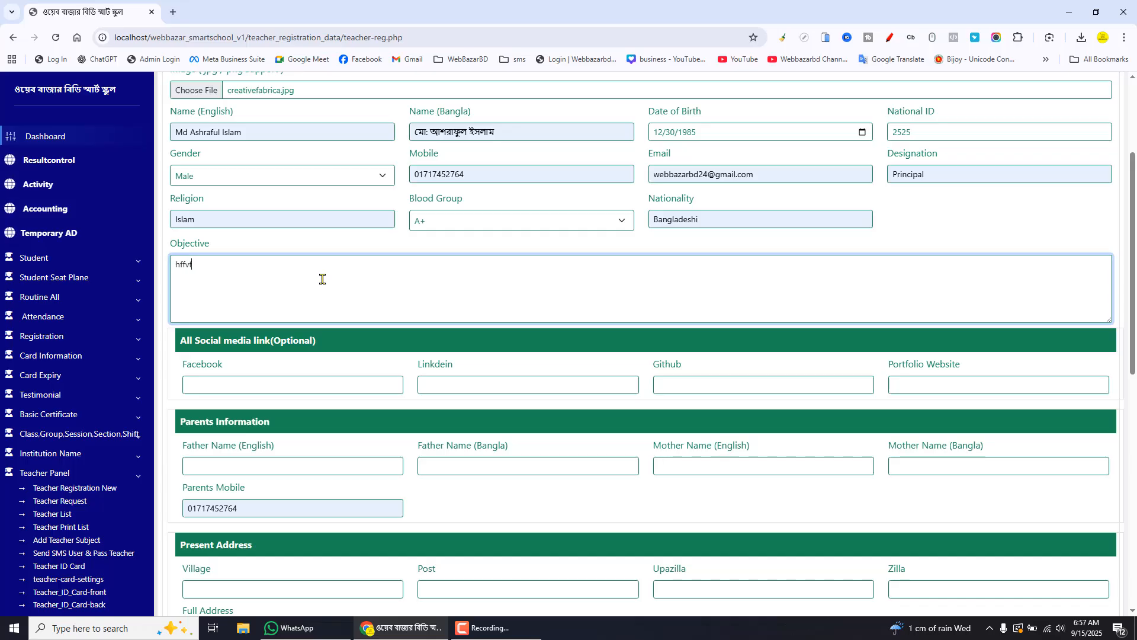
type("hffvf vfv")
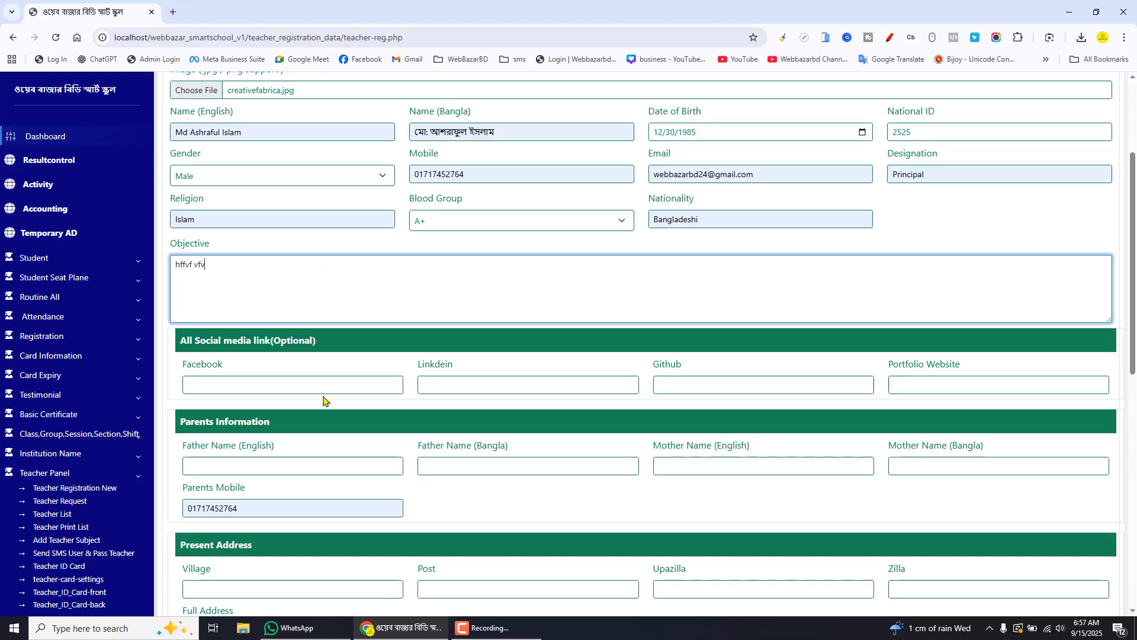
Fill the Facebook link with facebook.com/webbazarb from a suggestion and select its text
left_click(306, 385)
left_click(280, 415)
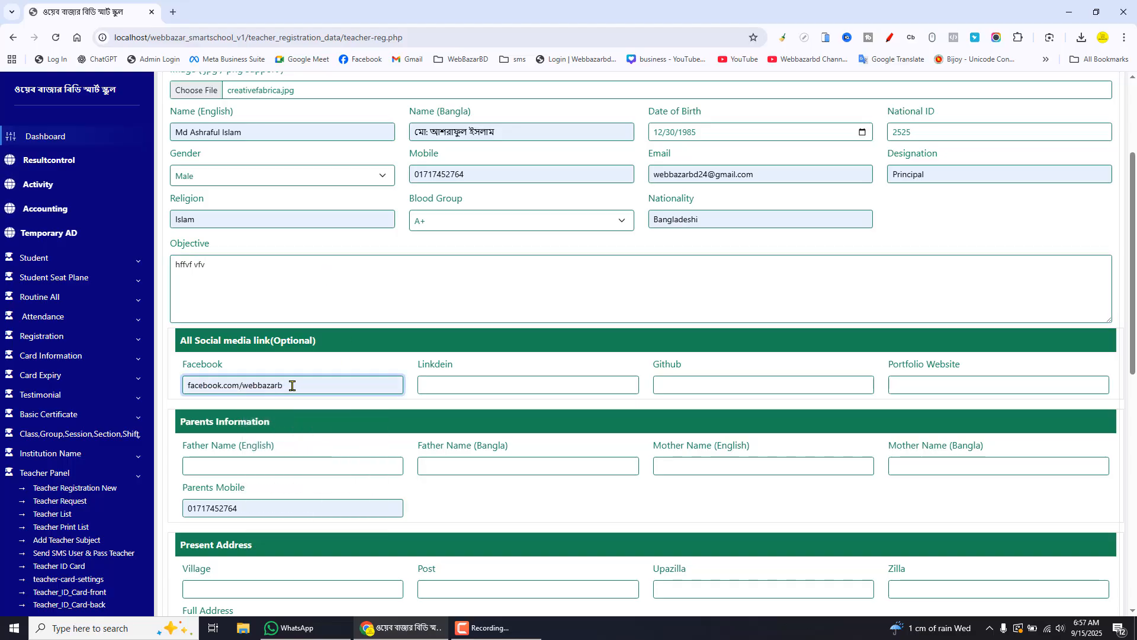
key("shift+Left")
key("shift+Left")
key("shift+Left")
key("shift+Left")
key("shift+Left")
key("shift+Left")
key("shift+Left")
key("shift+Left")
key("shift+Left")
key("shift+Left")
key("shift+Left")
key("shift+Left")
key("shift+Left")
key("shift+Left")
key("shift+Left")
key("shift+Left")
key("shift+Left")
key("shift+Left")
key("shift+Left")
key("shift+Left")
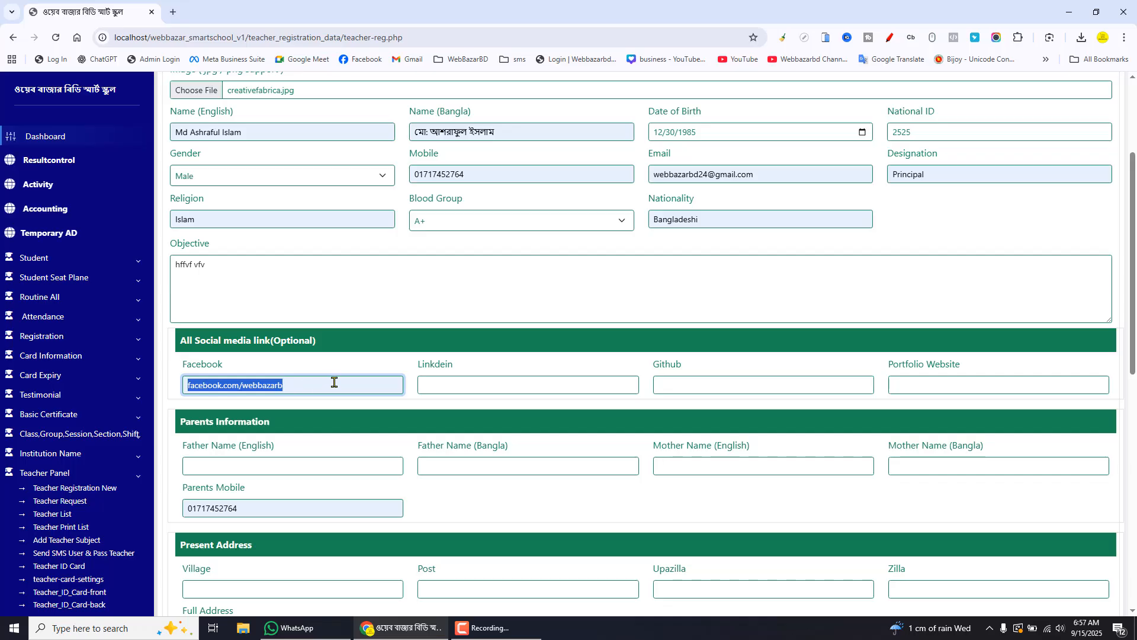
left_click(336, 382)
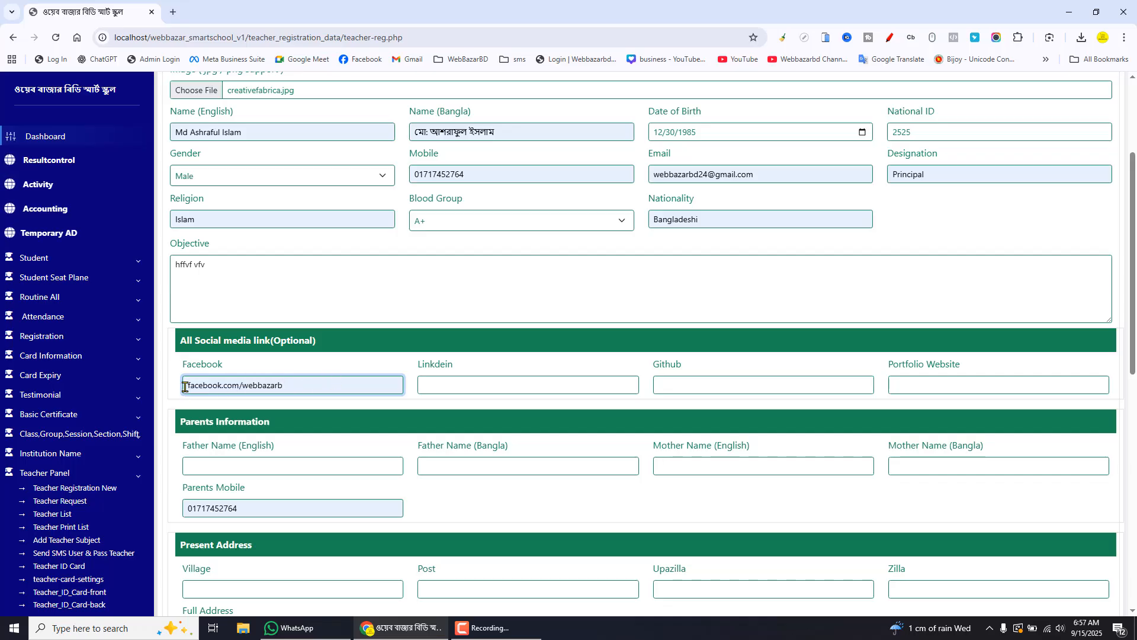
left_click_drag(185, 387, 210, 385)
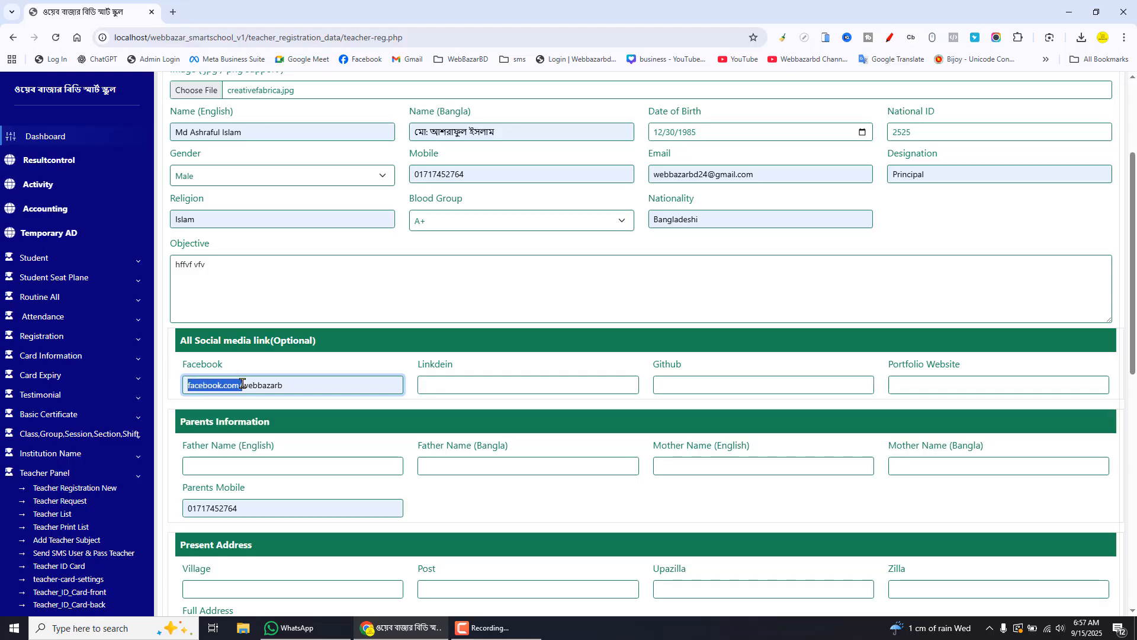
left_click_drag(309, 383, 259, 383)
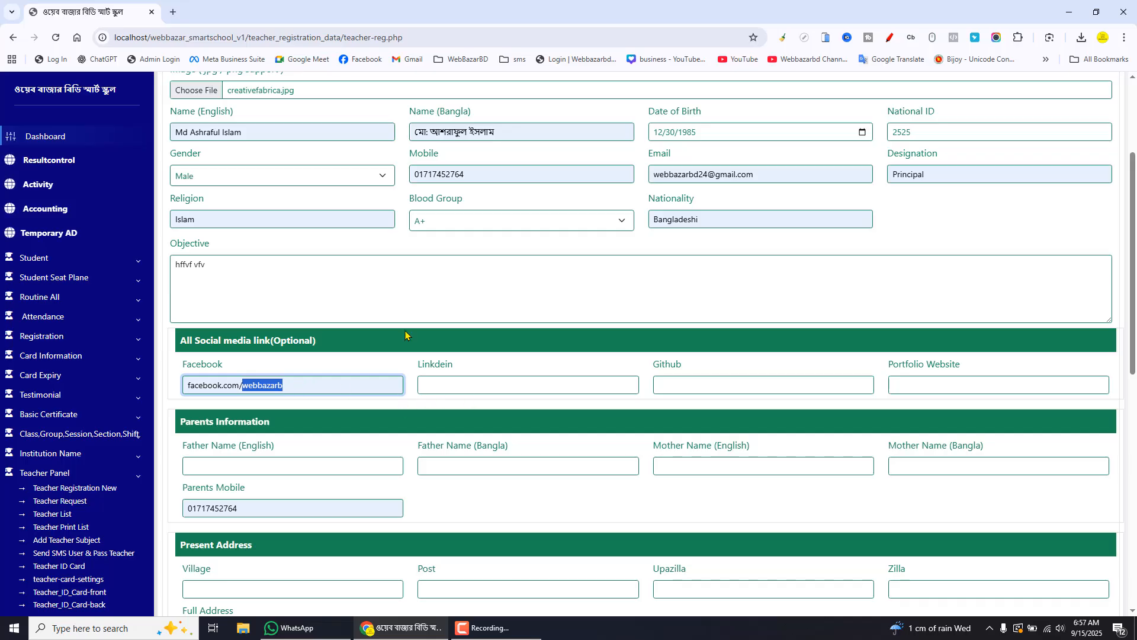
left_click(312, 384)
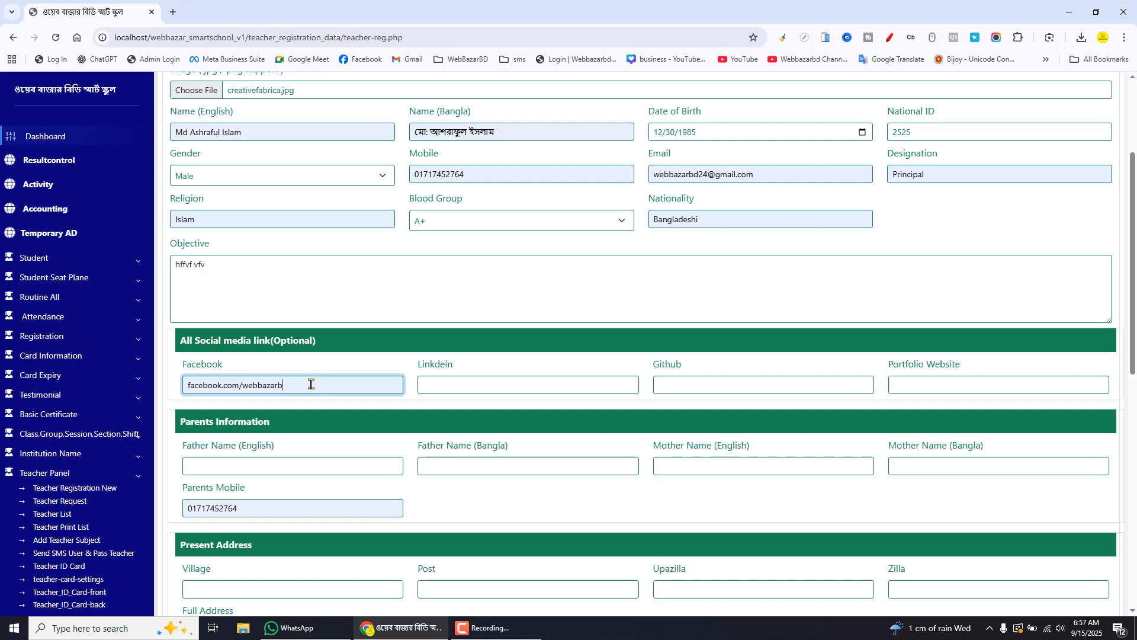
left_click_drag(310, 383, 184, 382)
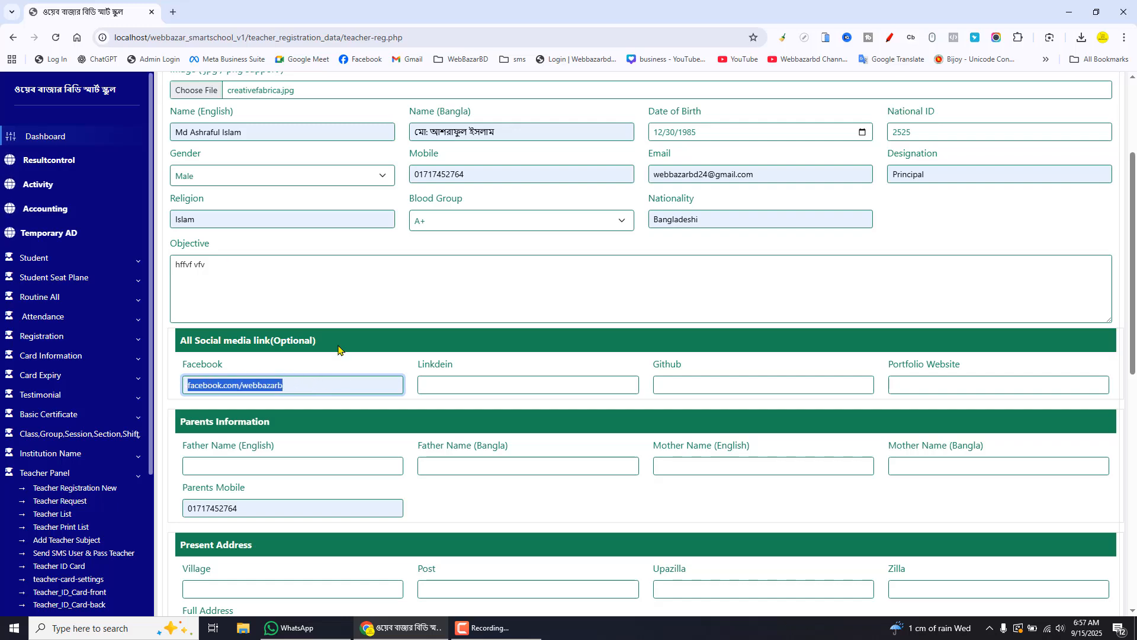
Fill the Linkedin, Github and Portfolio Website links with facebook.com/webbazarb using autofill suggestions
left_click(469, 384)
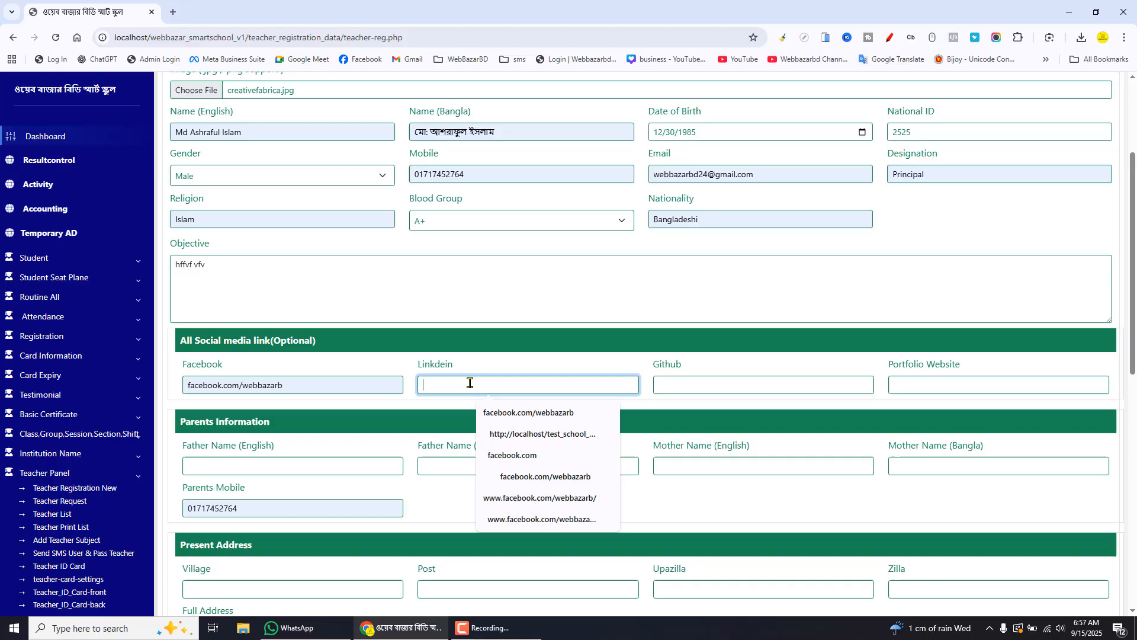
left_click(516, 418)
left_click(731, 382)
left_click(754, 412)
left_click(971, 386)
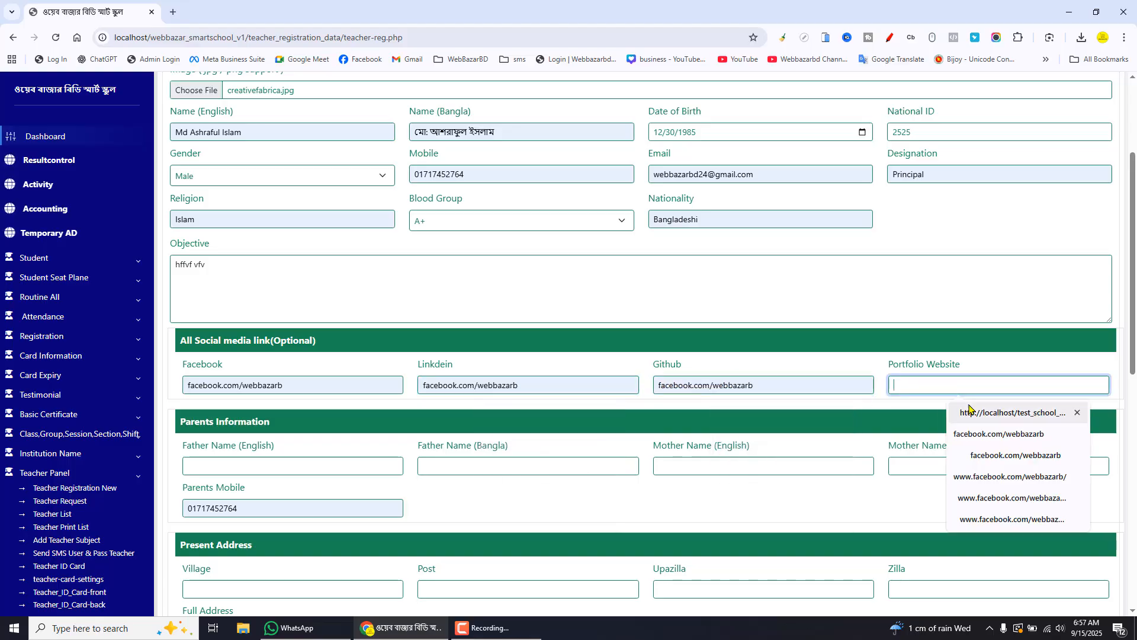
left_click(976, 436)
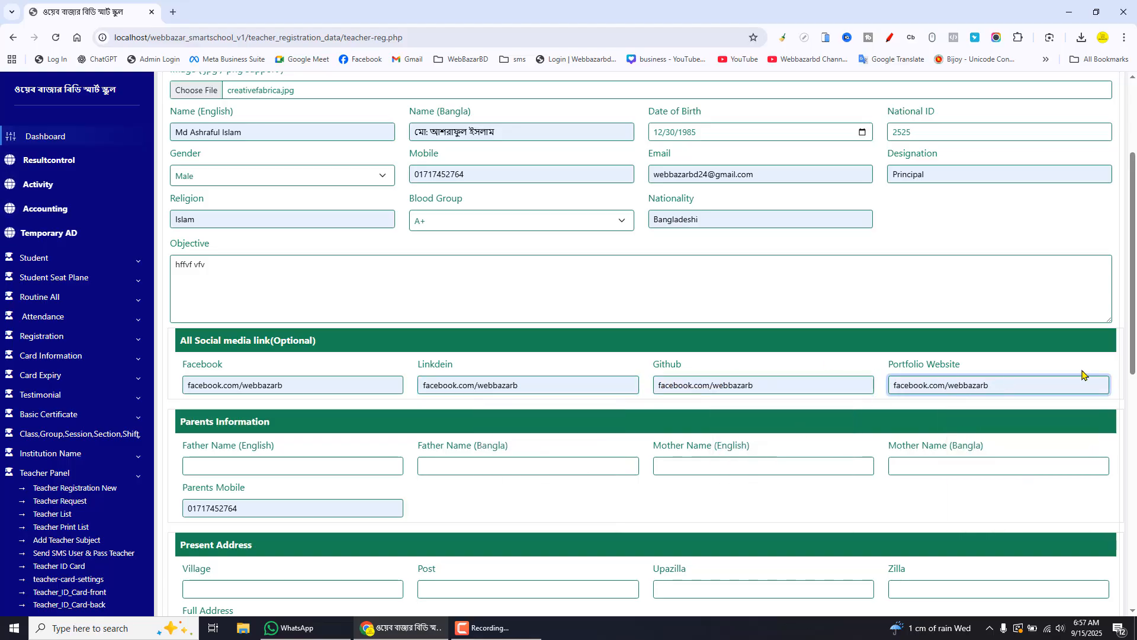
Enter "d" for the father's and mother's names in English and Bangla under Parents Information
scroll(1135, 314, "down", 3)
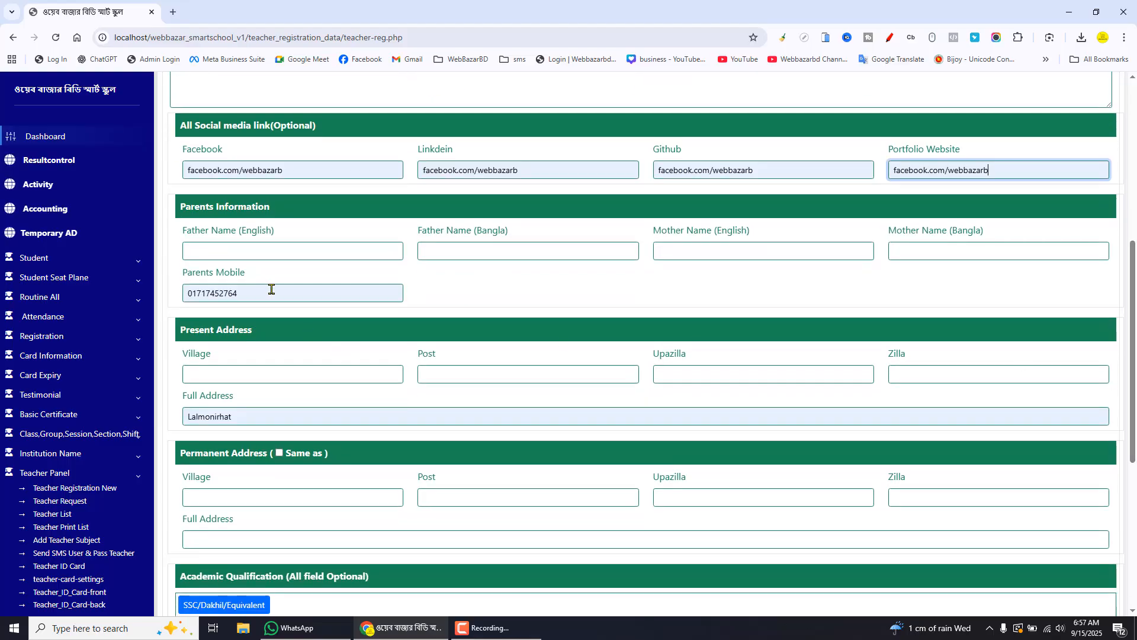
left_click(253, 254)
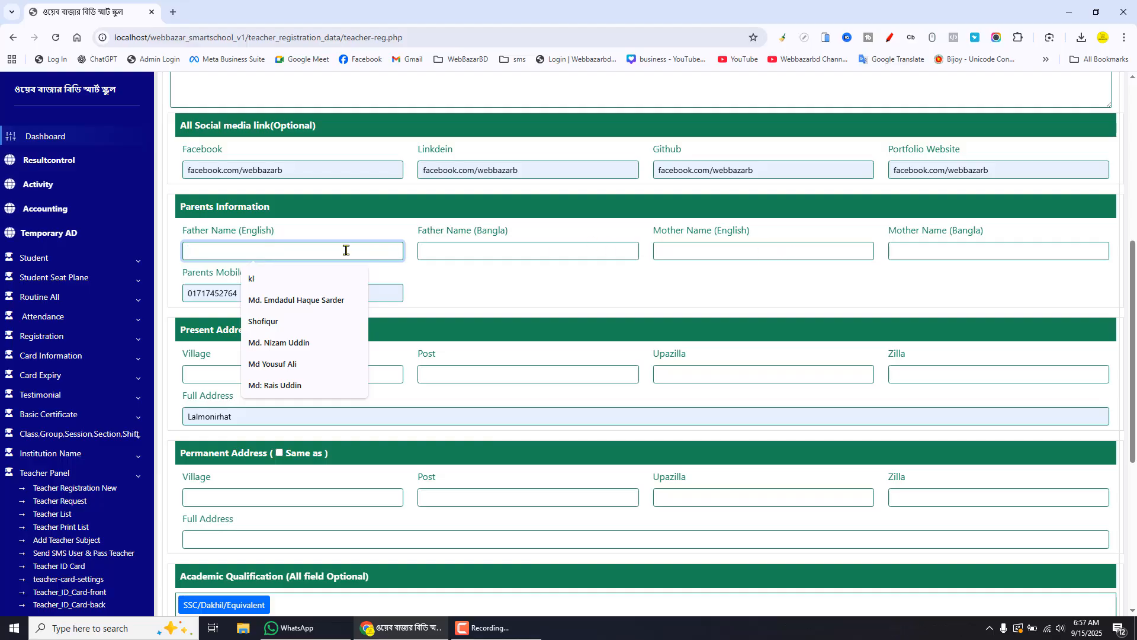
type("d")
left_click(533, 252)
type("d")
left_click(709, 253)
type("d")
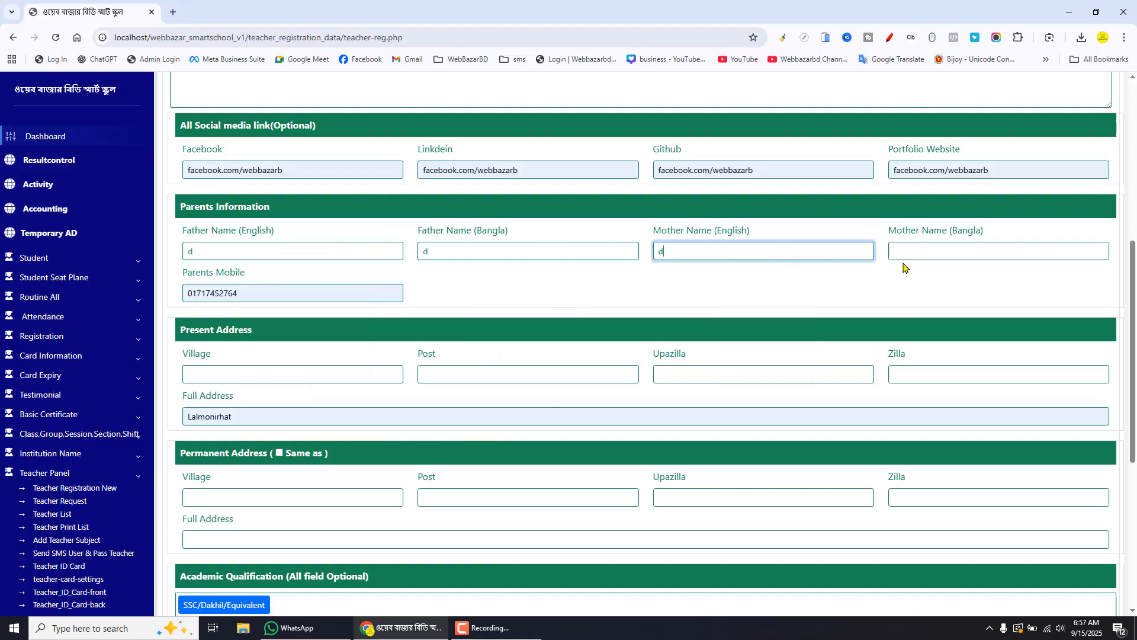
left_click(925, 251)
type("d")
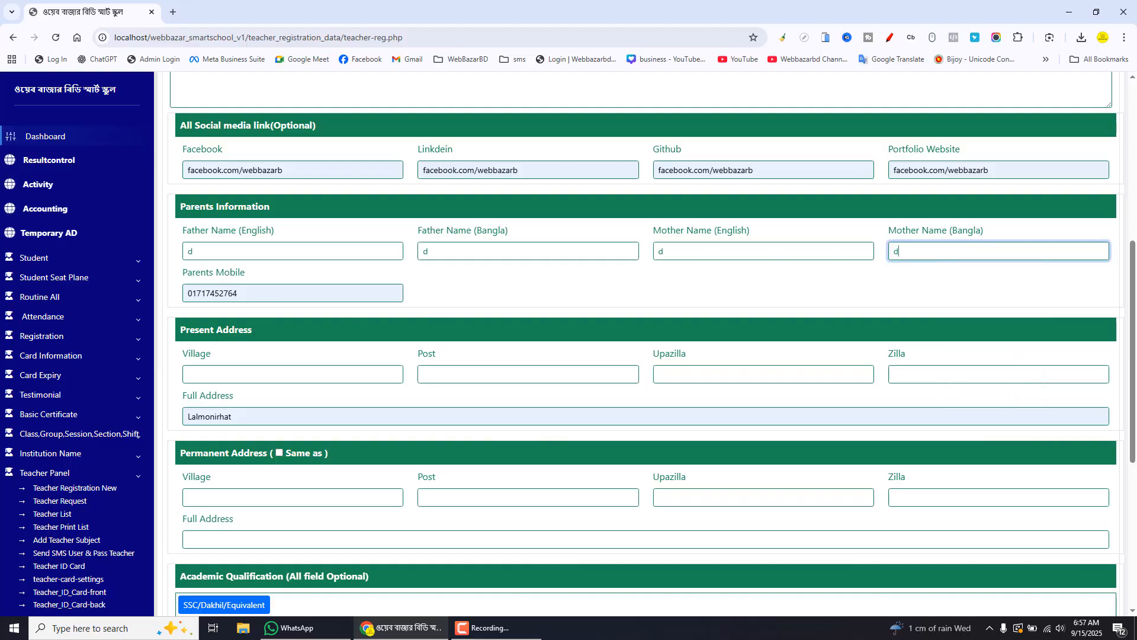
Fill the present address with Village dd and Post, Upazilla, Zilla as d, and mark the permanent address as same
scroll(305, 317, "down", 2)
left_click(250, 258)
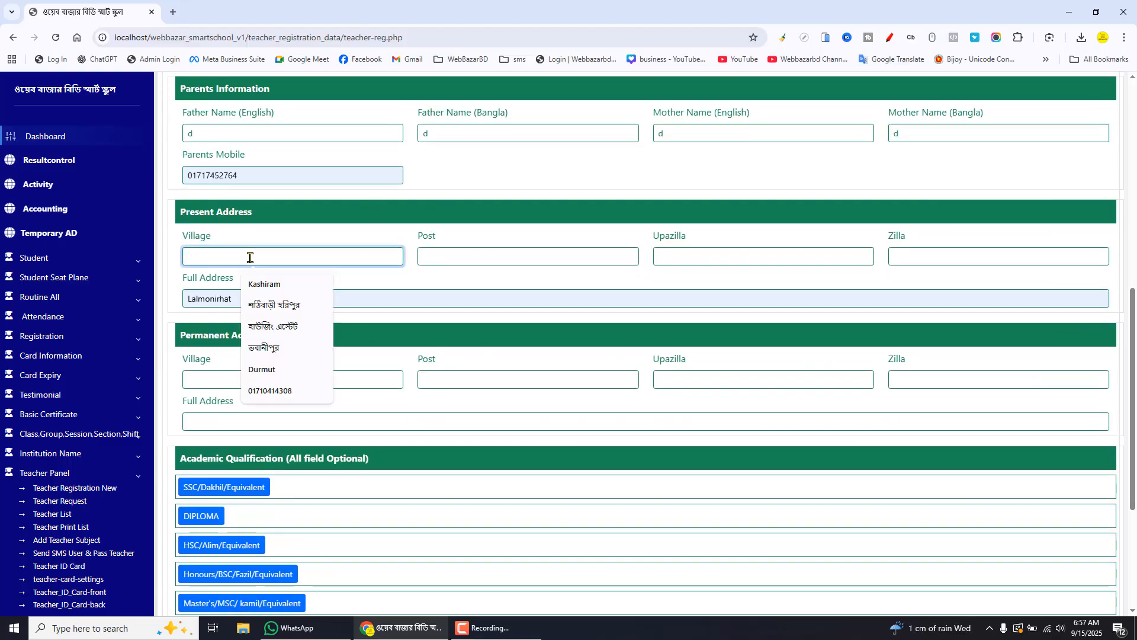
type("dd")
left_click(513, 255)
type("d")
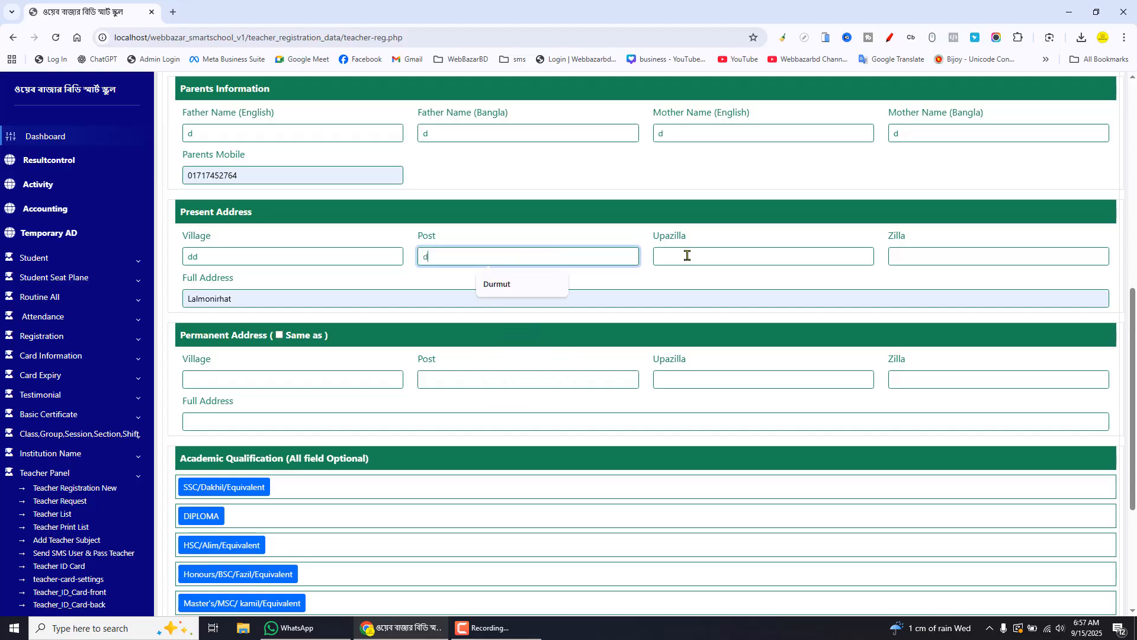
left_click(688, 255)
type("d")
left_click(922, 249)
type("d")
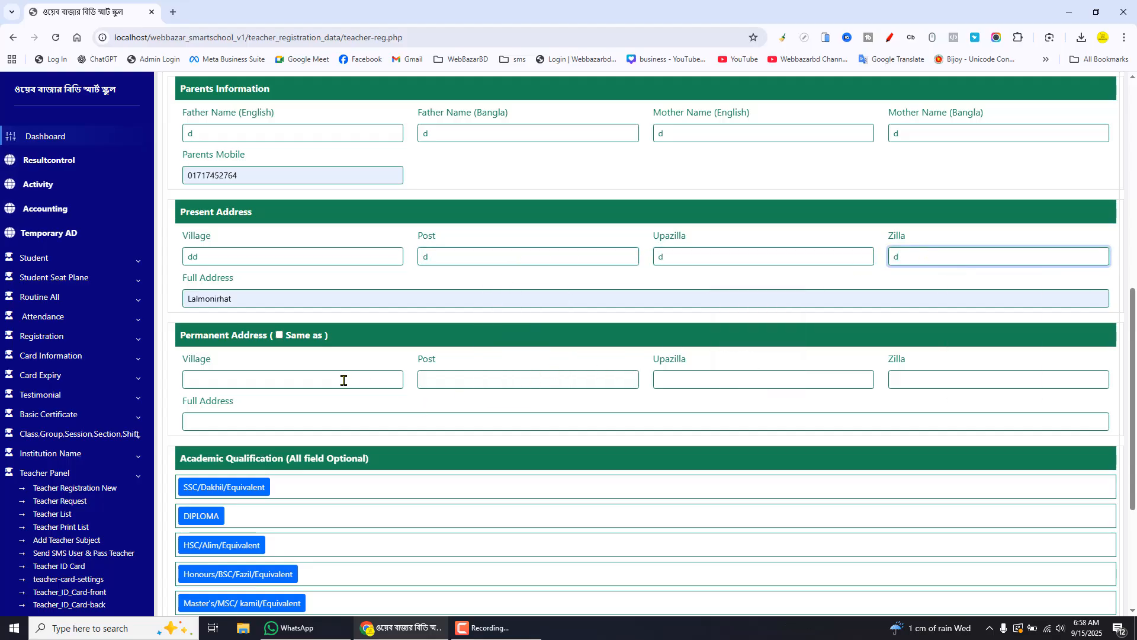
left_click(280, 335)
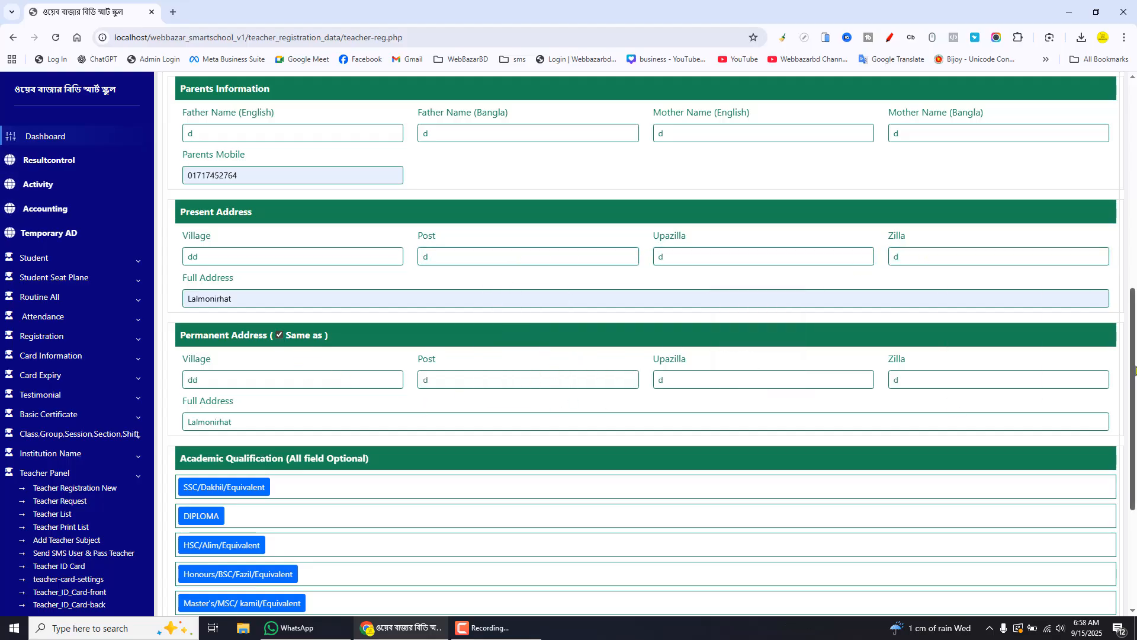
Open the SSC/Dakhil/Equivalent qualification block and fill the school name with Bauphal Govt. Model Secondary School from a suggestion
scroll(1135, 420, "down", 2)
scroll(1135, 420, "down", 1)
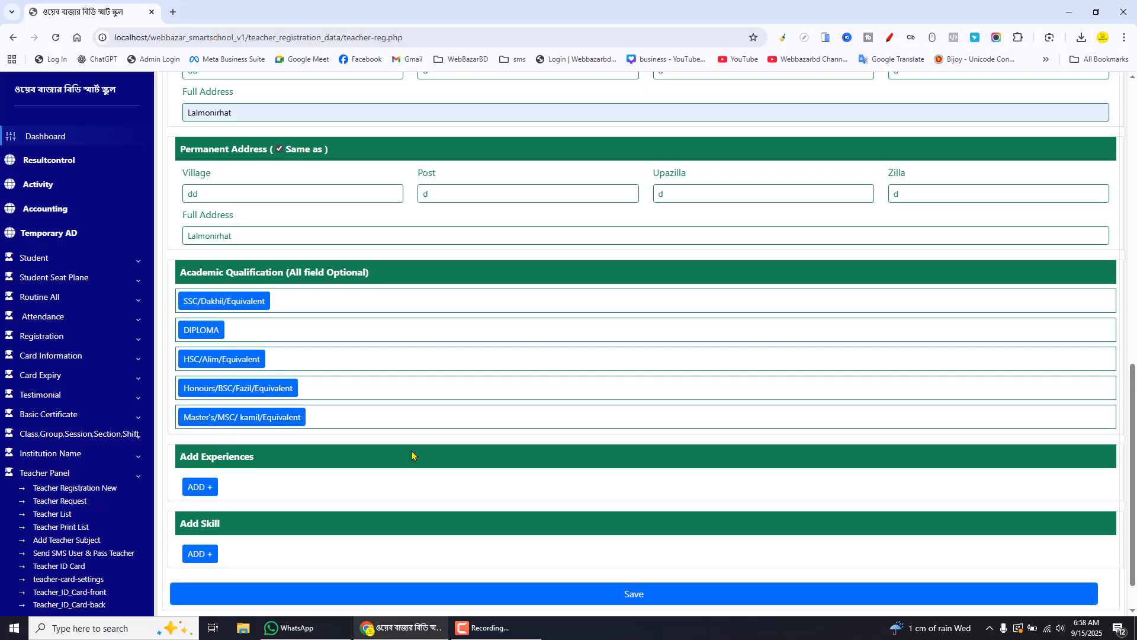
left_click(261, 301)
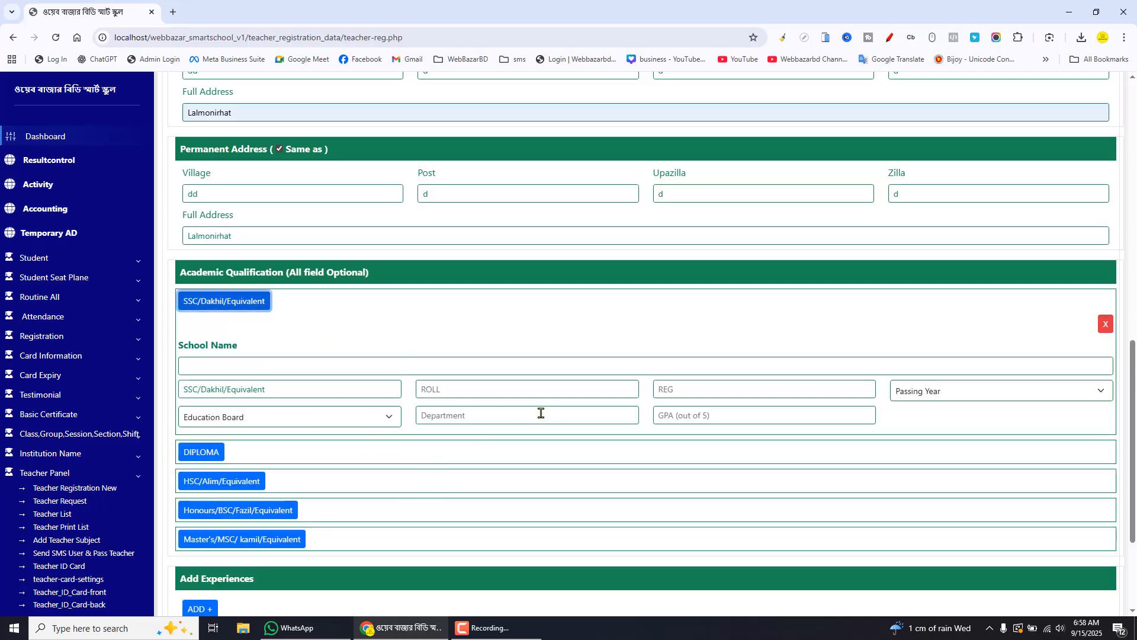
left_click(229, 364)
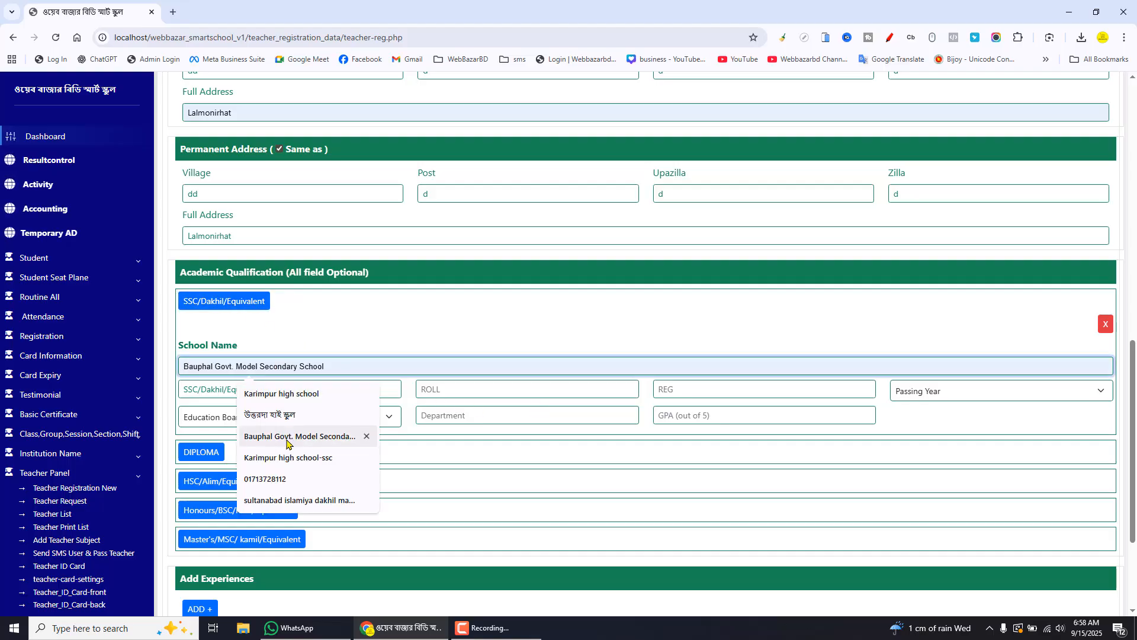
left_click(317, 437)
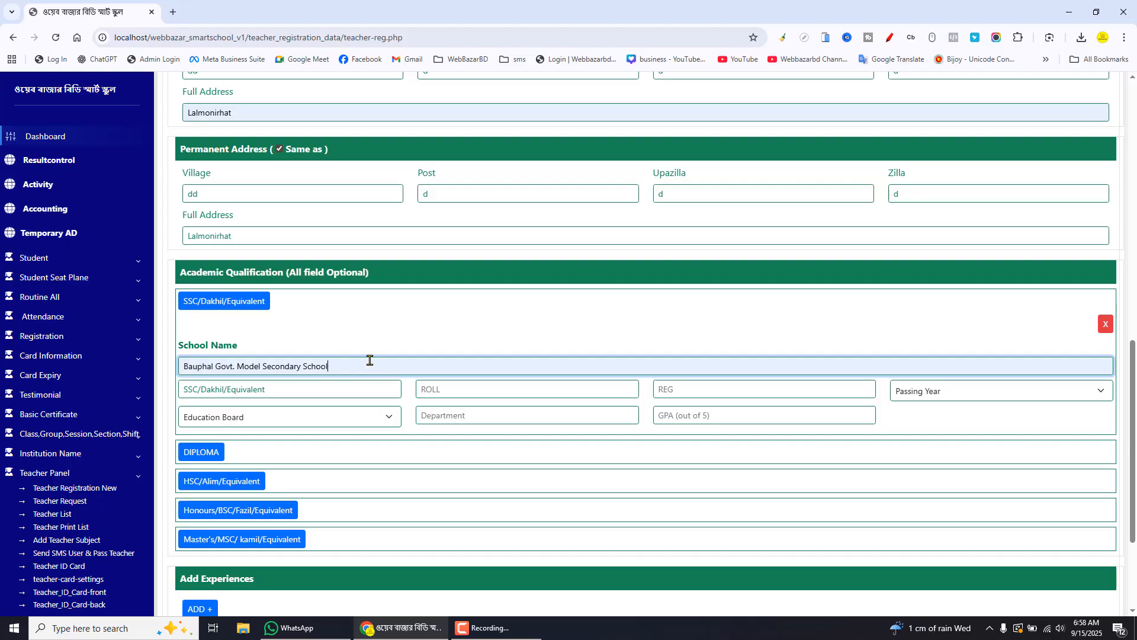
Shorten the SSC exam name field to SSC
left_click(295, 389)
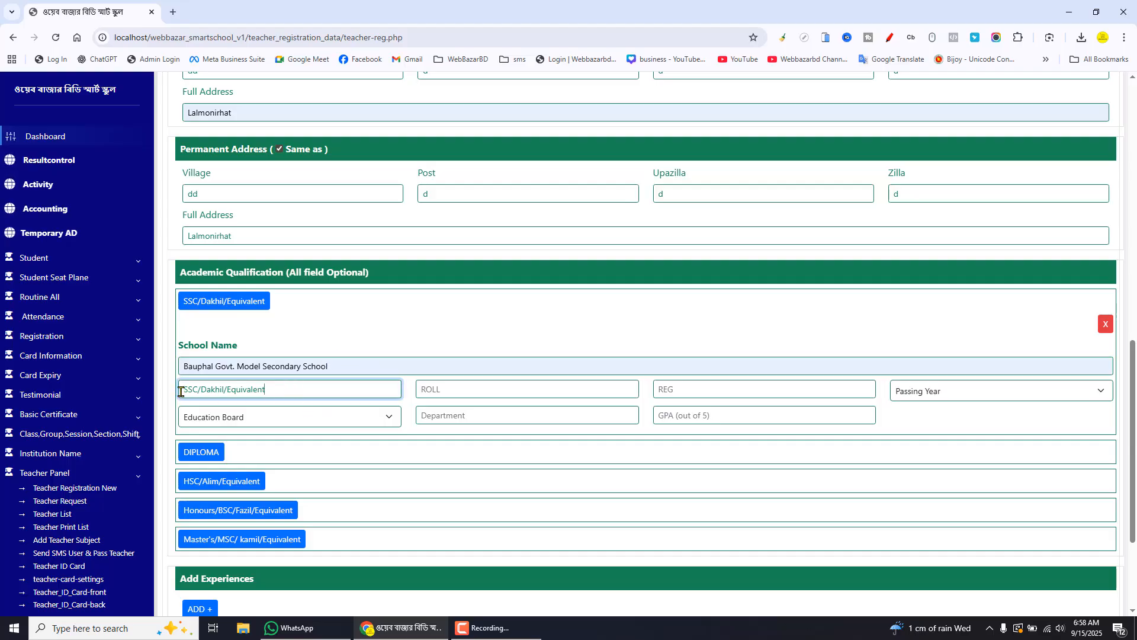
left_click_drag(180, 391, 280, 393)
left_click(306, 394)
left_click_drag(197, 391, 314, 390)
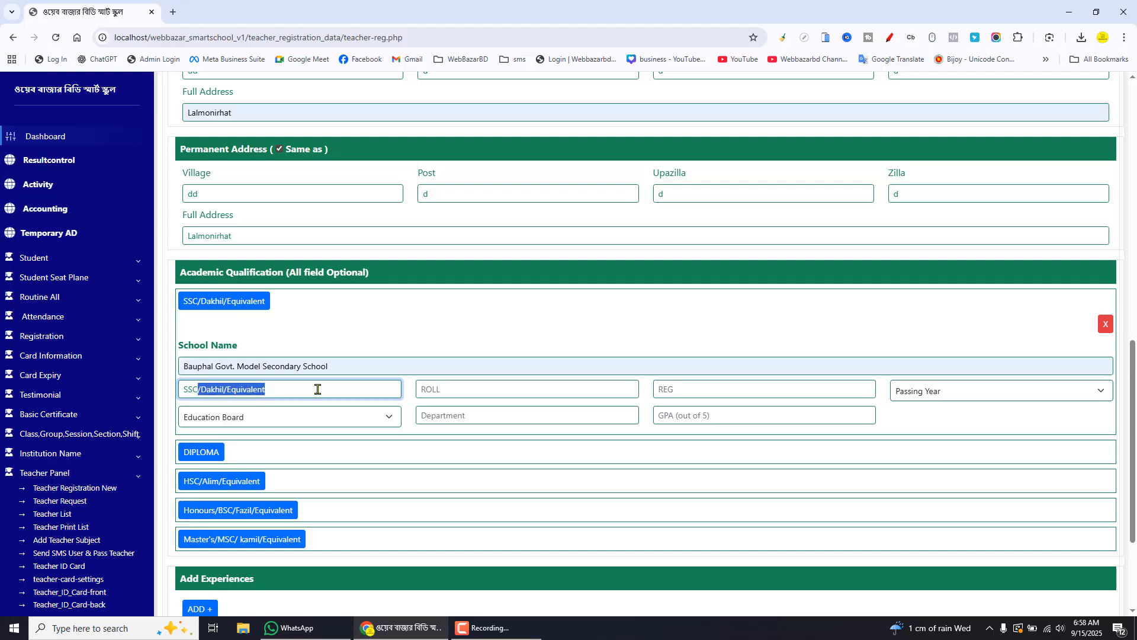
key("BackSpace")
left_click(472, 336)
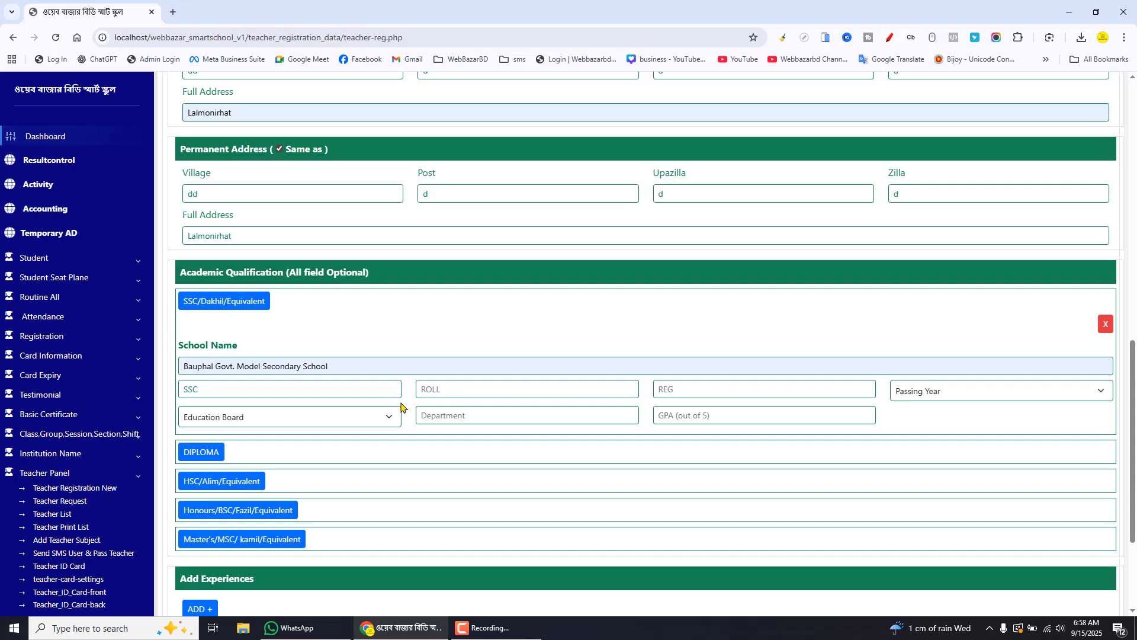
mouse_move(172, 374)
left_mouse_down()
mouse_move(299, 415)
mouse_move(295, 402)
left_mouse_up()
left_click(461, 391)
left_click(556, 417)
left_click(699, 389)
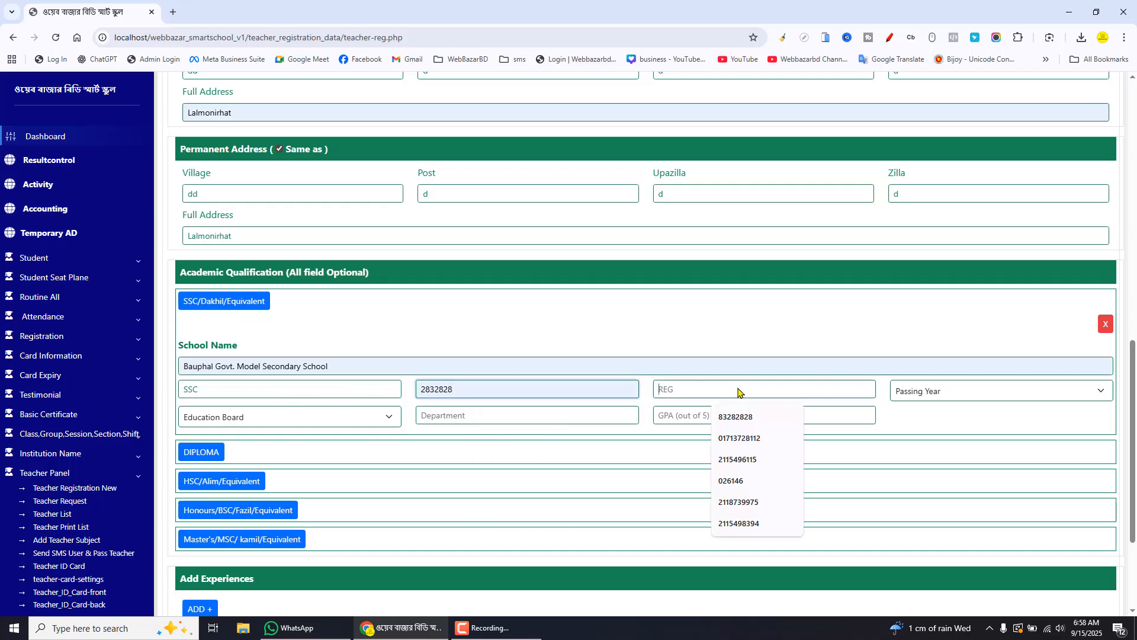
left_click(757, 417)
Set the SSC passing year to 2002 and the education board to Rajshahi
left_click(948, 392)
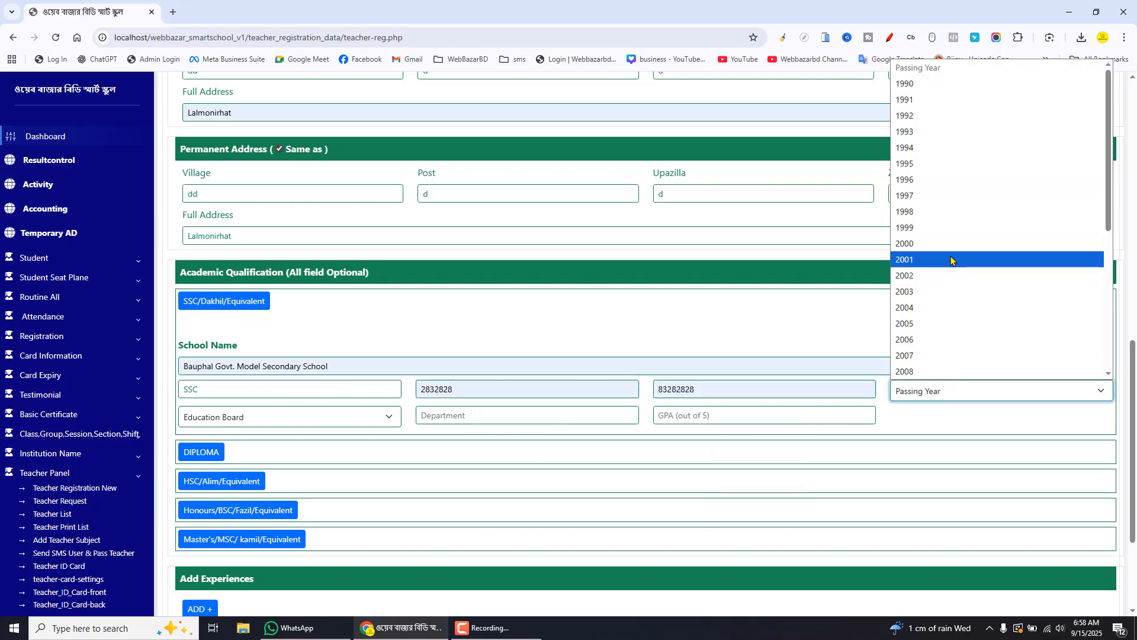
left_click(935, 275)
left_click(230, 420)
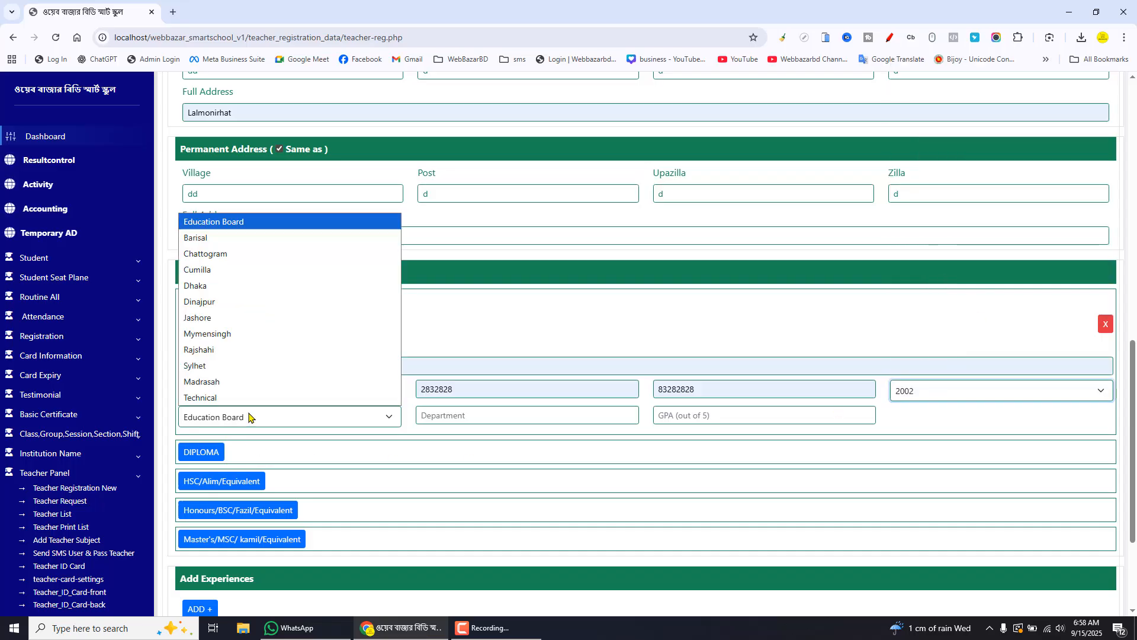
left_click(219, 355)
Fill the SSC department with Humanetes and the GPA with 3.75 from suggestions
left_click(529, 417)
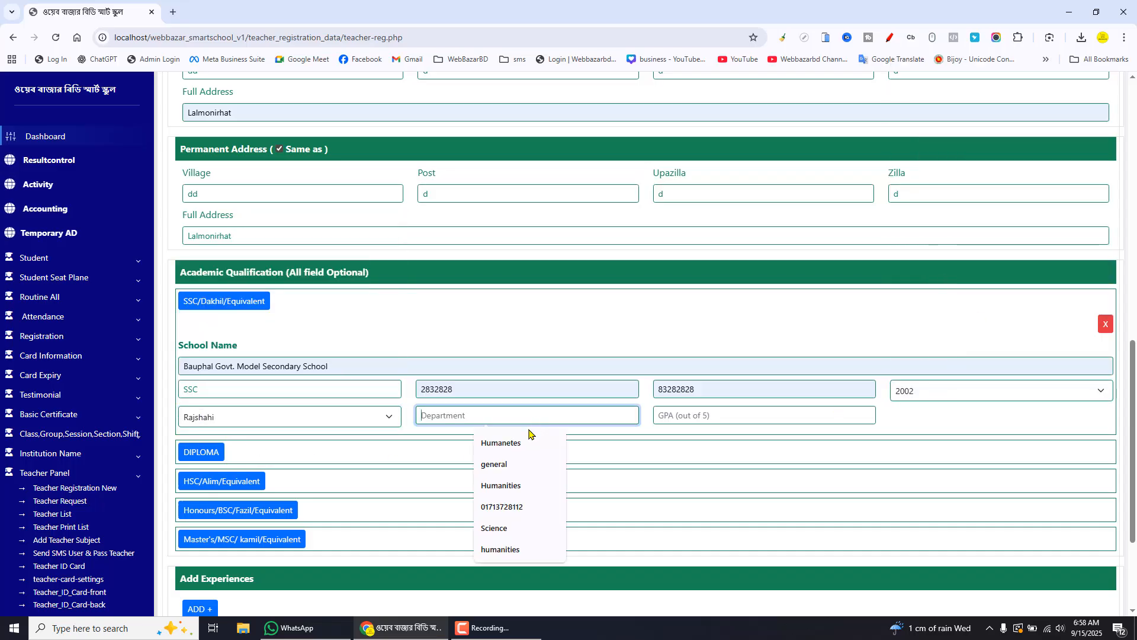
left_click(530, 441)
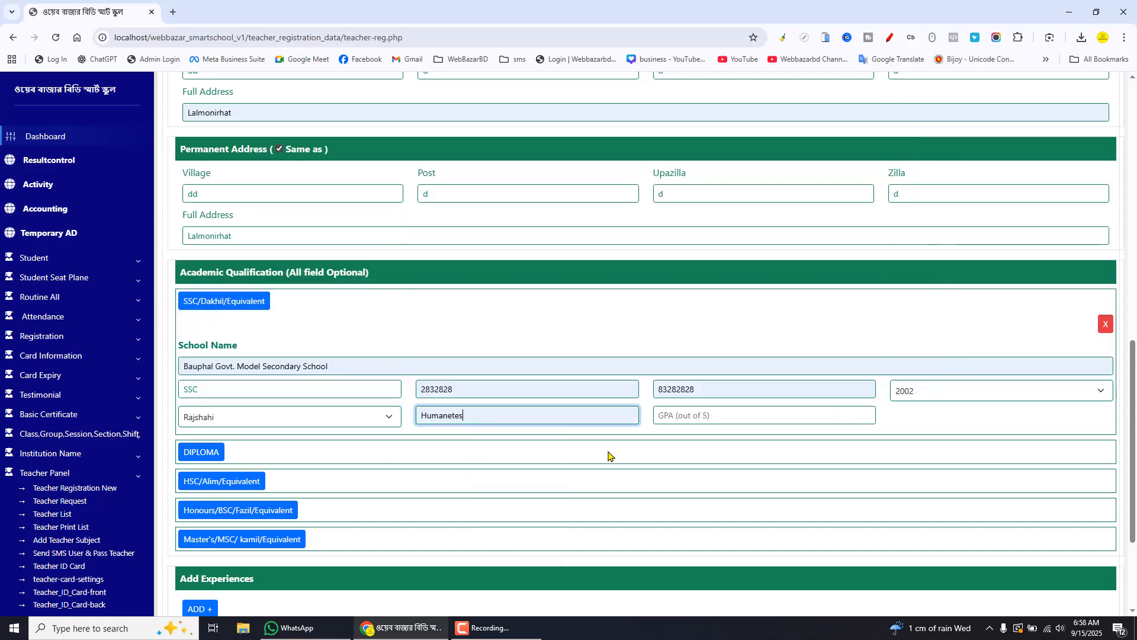
left_click(705, 419)
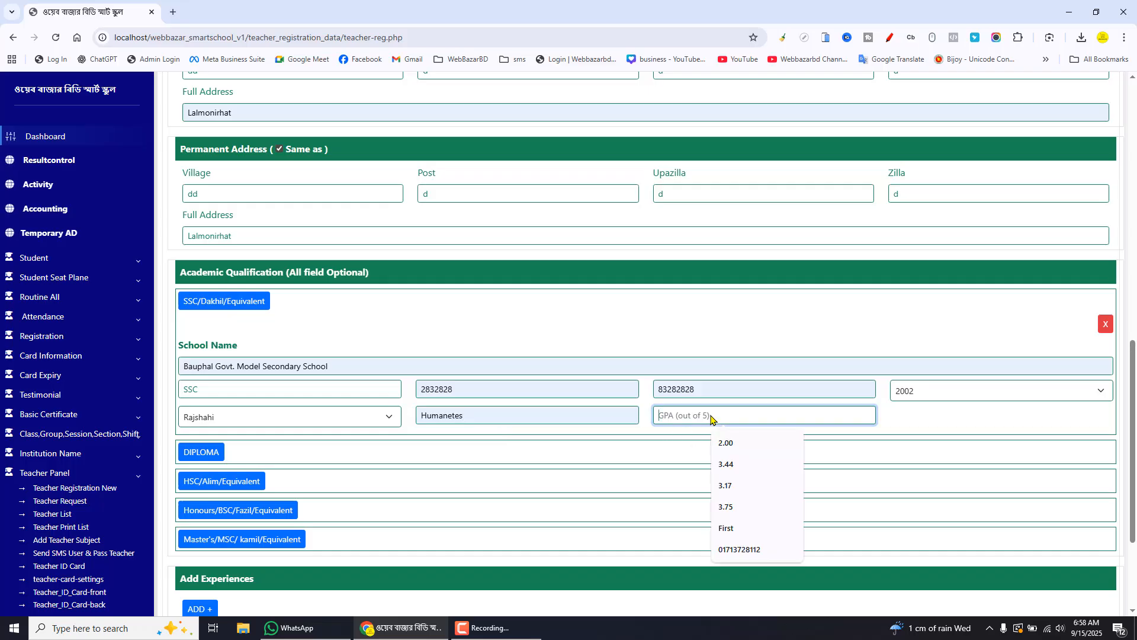
left_click(733, 508)
Open the DIPLOMA qualification block and remove it again
scroll(438, 318, "down", 3)
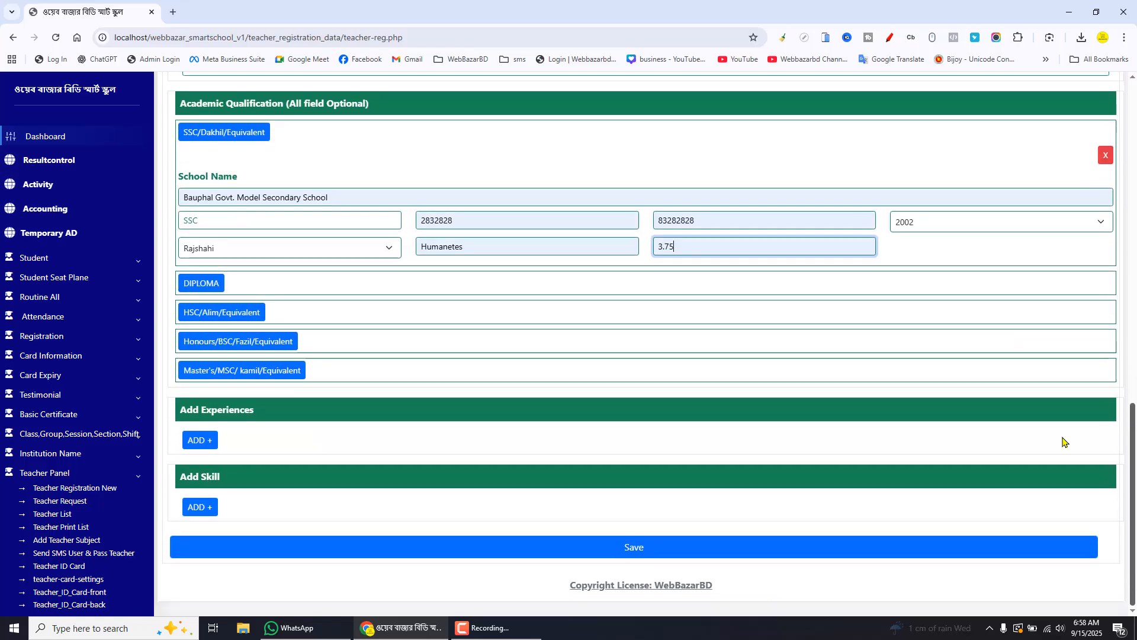
left_click(201, 282)
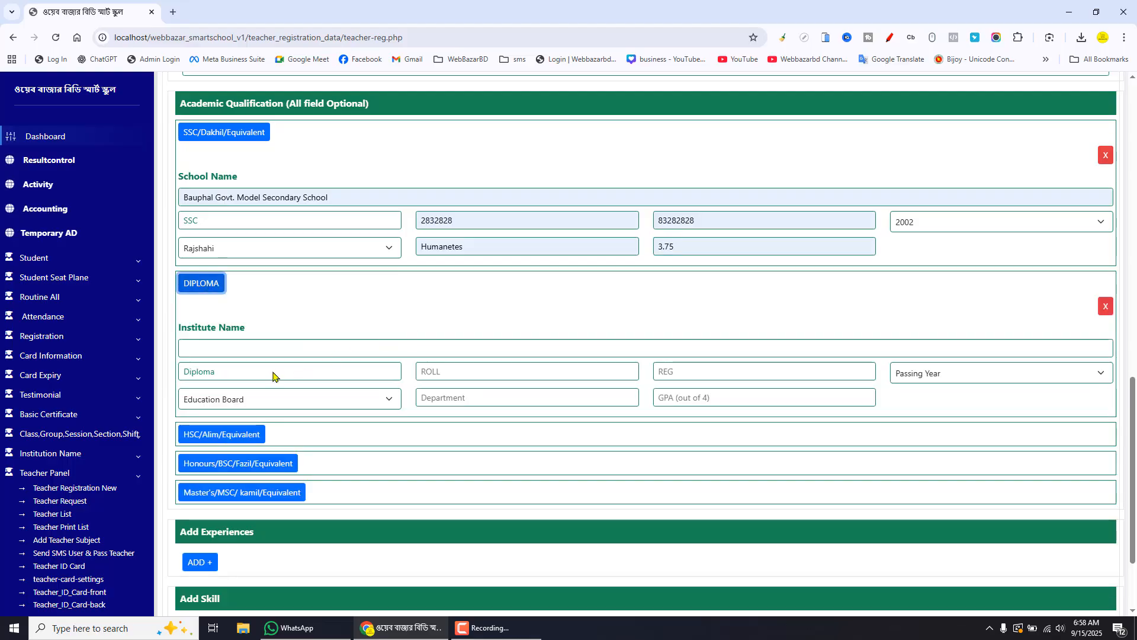
left_click(235, 355)
left_click(304, 320)
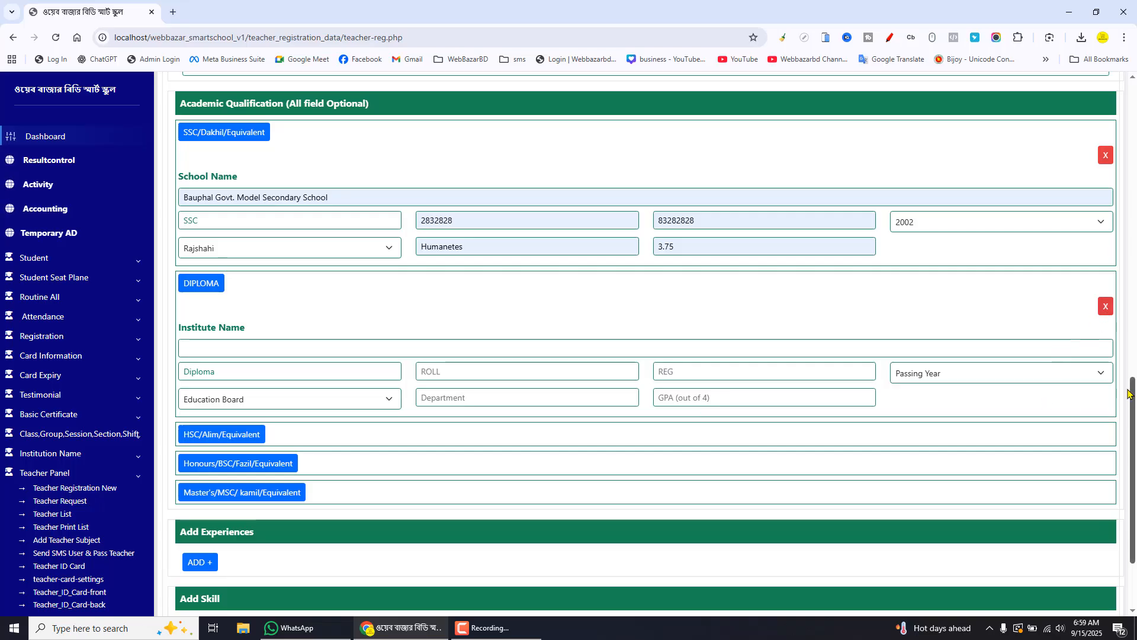
left_click(1105, 306)
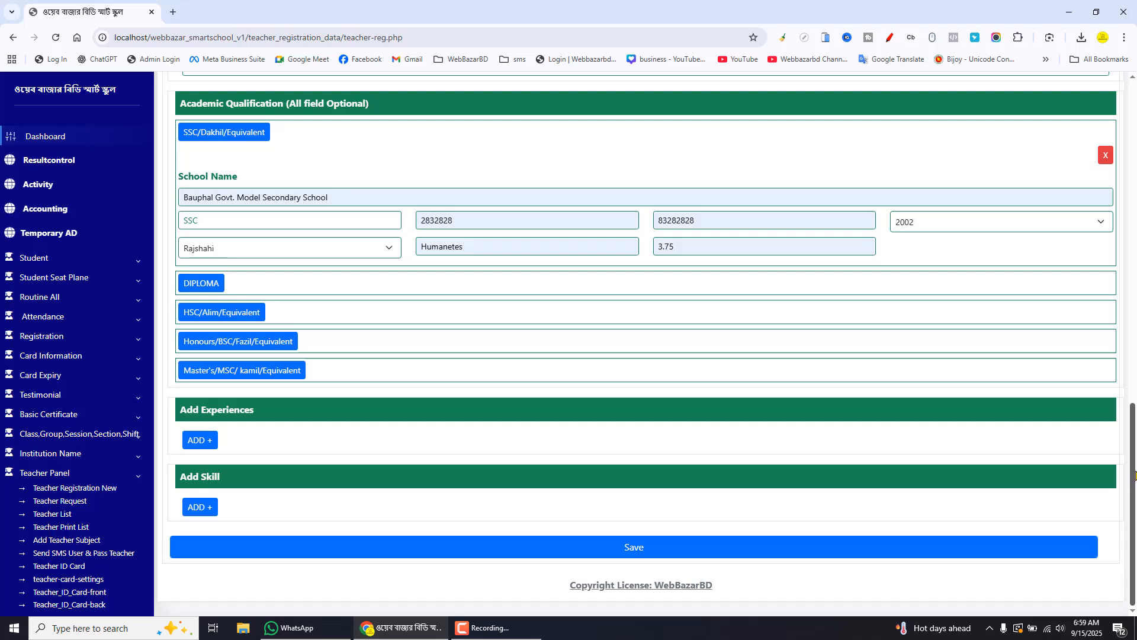
Open the Honours/BSC/Fazil/Equivalent block, edit its degree field, and remove the block
left_click(289, 342)
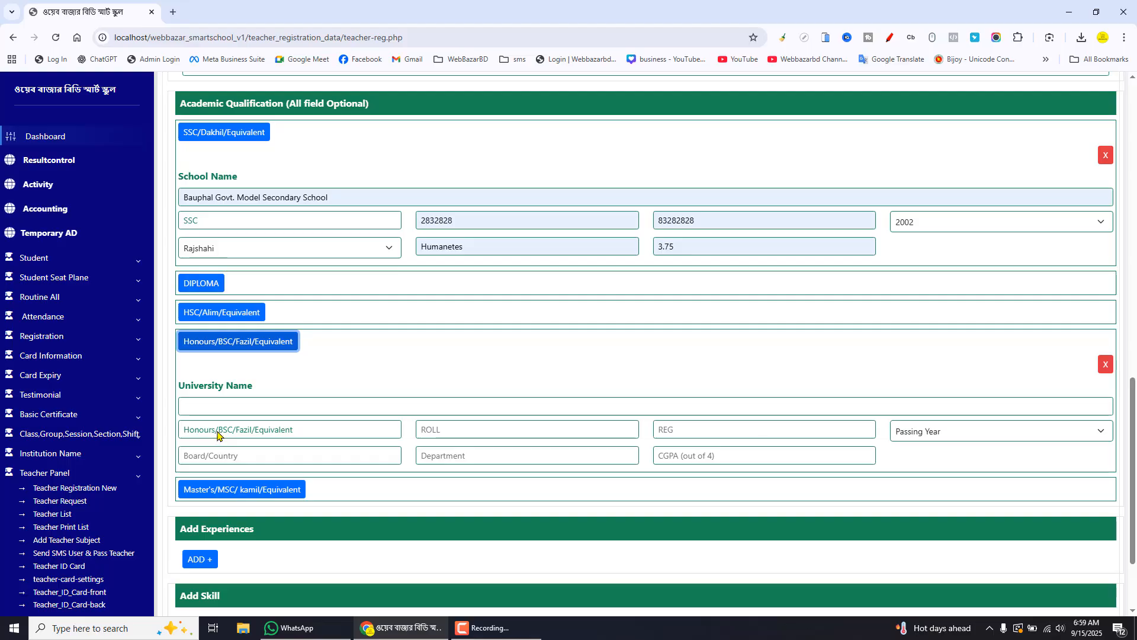
left_click_drag(216, 434, 358, 434)
key("BackSpace")
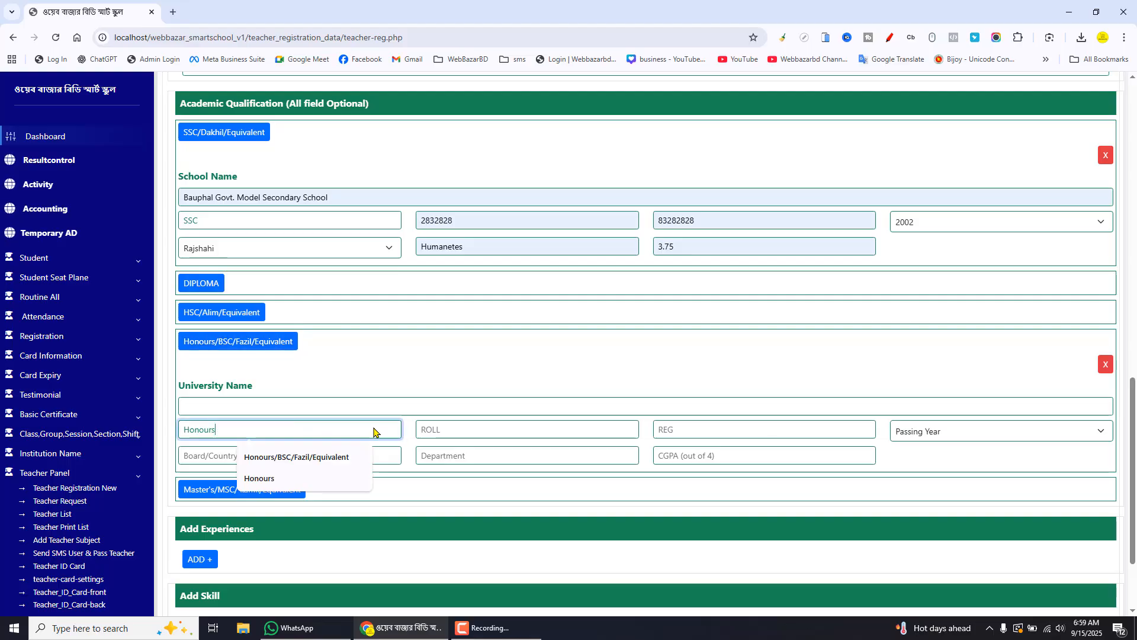
left_click(288, 457)
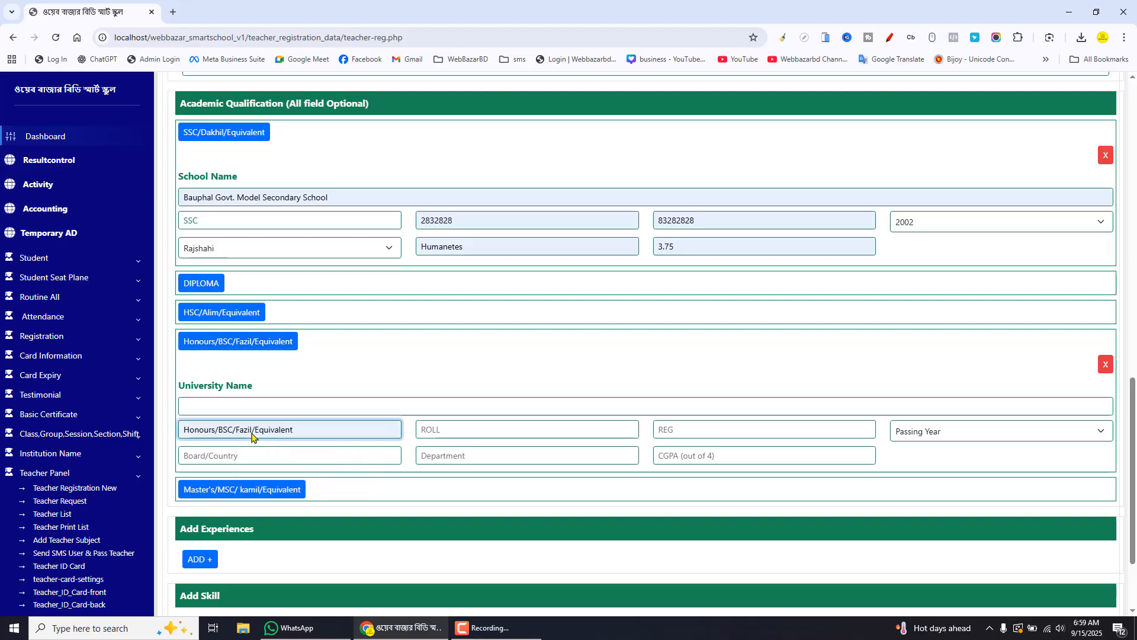
left_click_drag(294, 431, 177, 437)
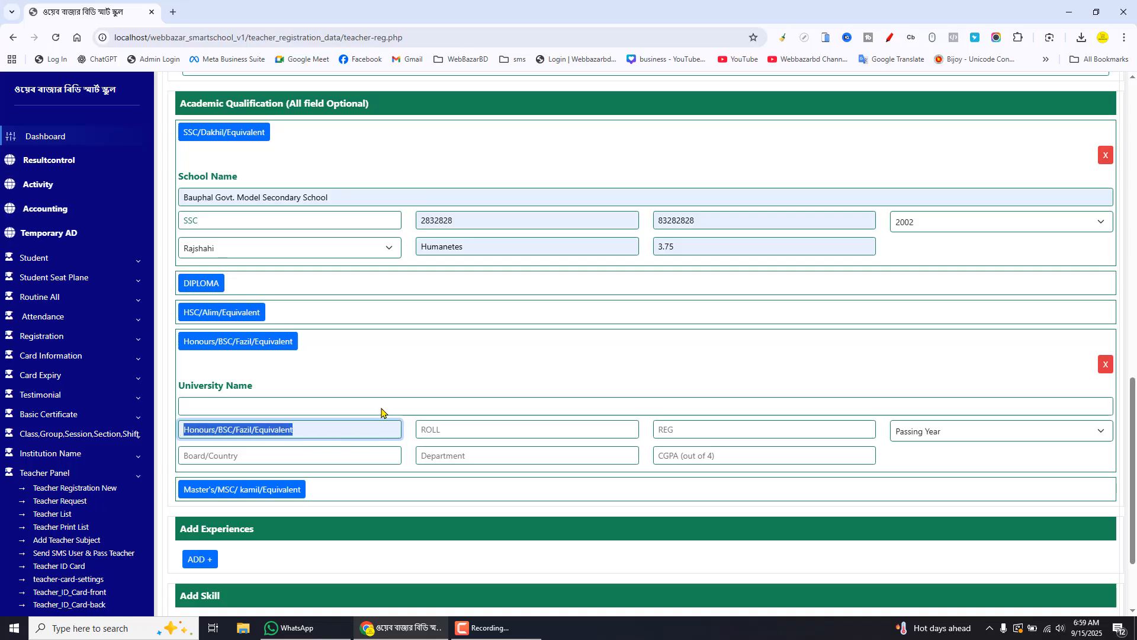
left_click(1105, 364)
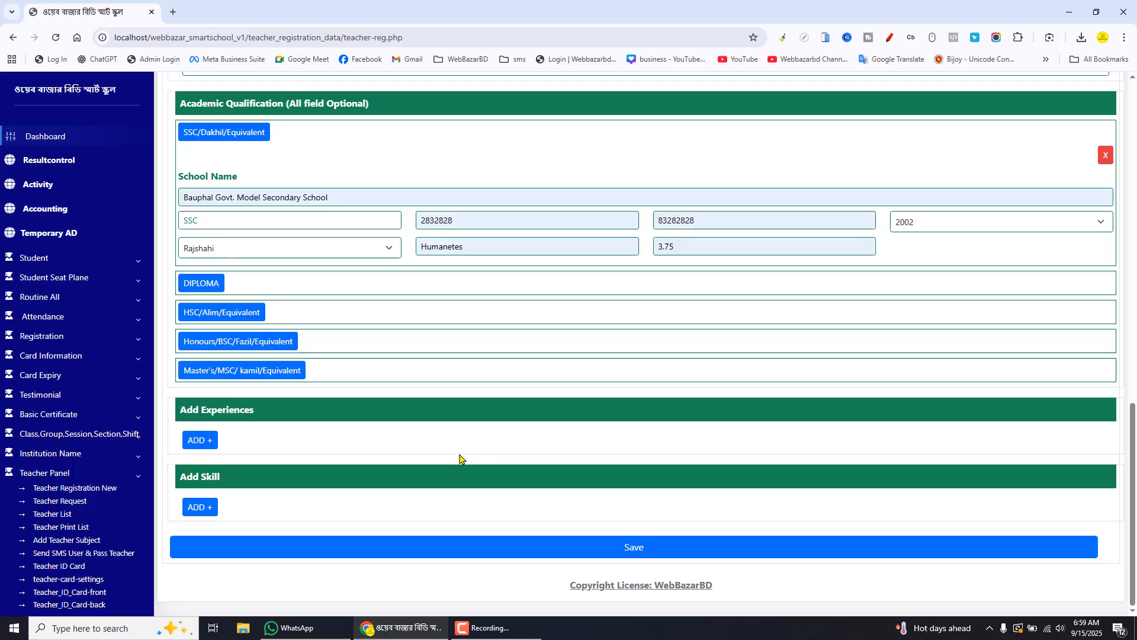
Add an experience row and a skill row, then remove both
left_click(200, 440)
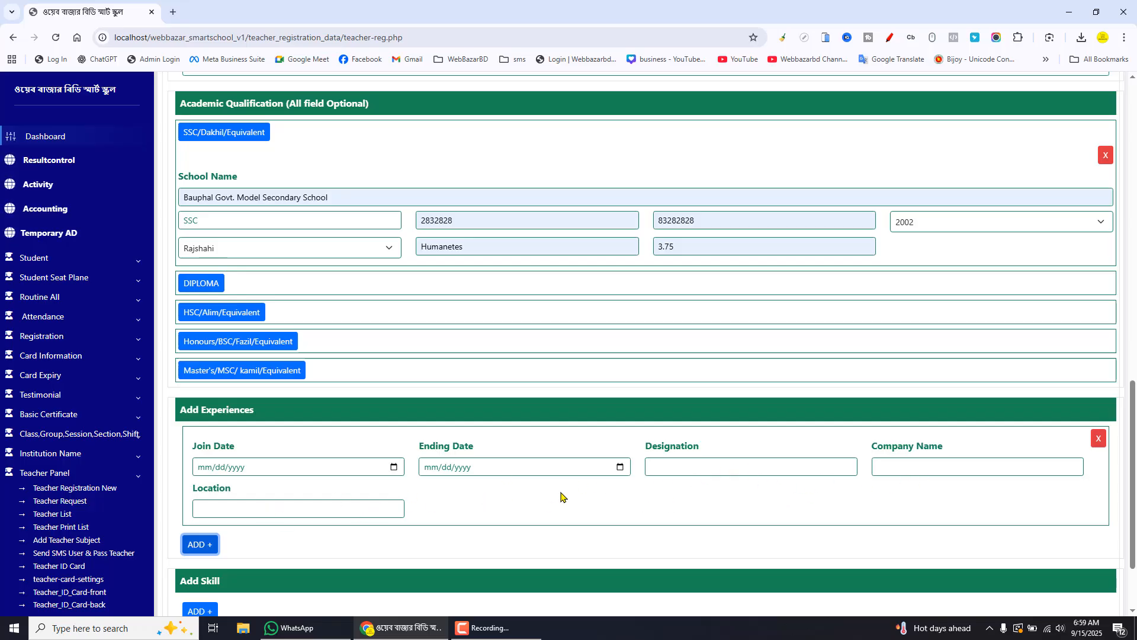
left_click(1099, 439)
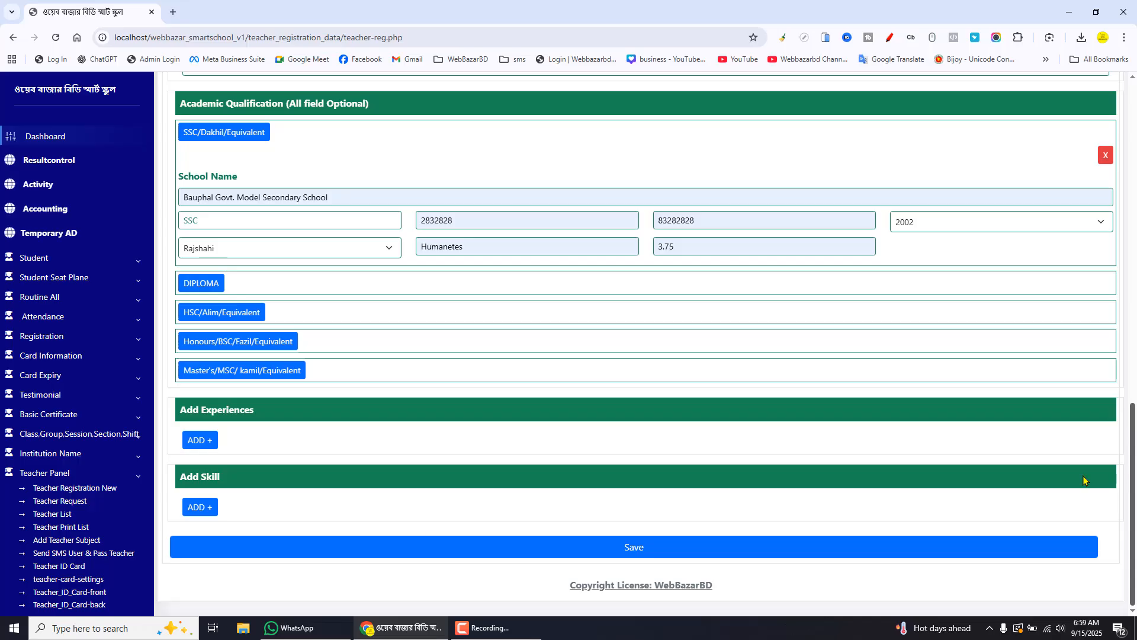
left_click(204, 509)
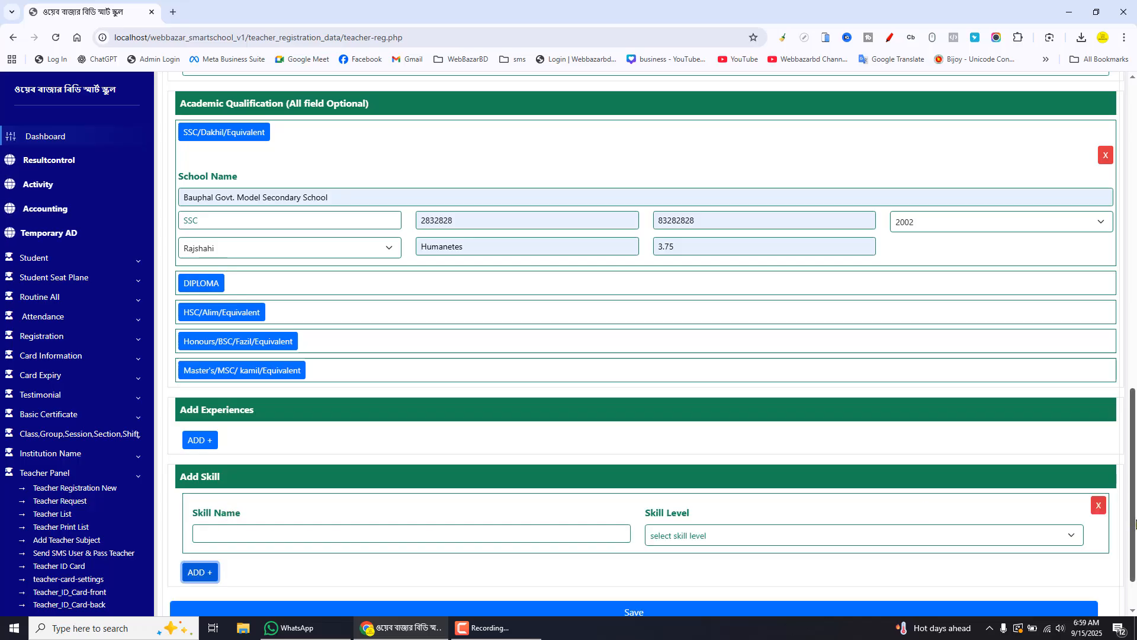
scroll(1134, 524, "down", 1)
left_click(330, 471)
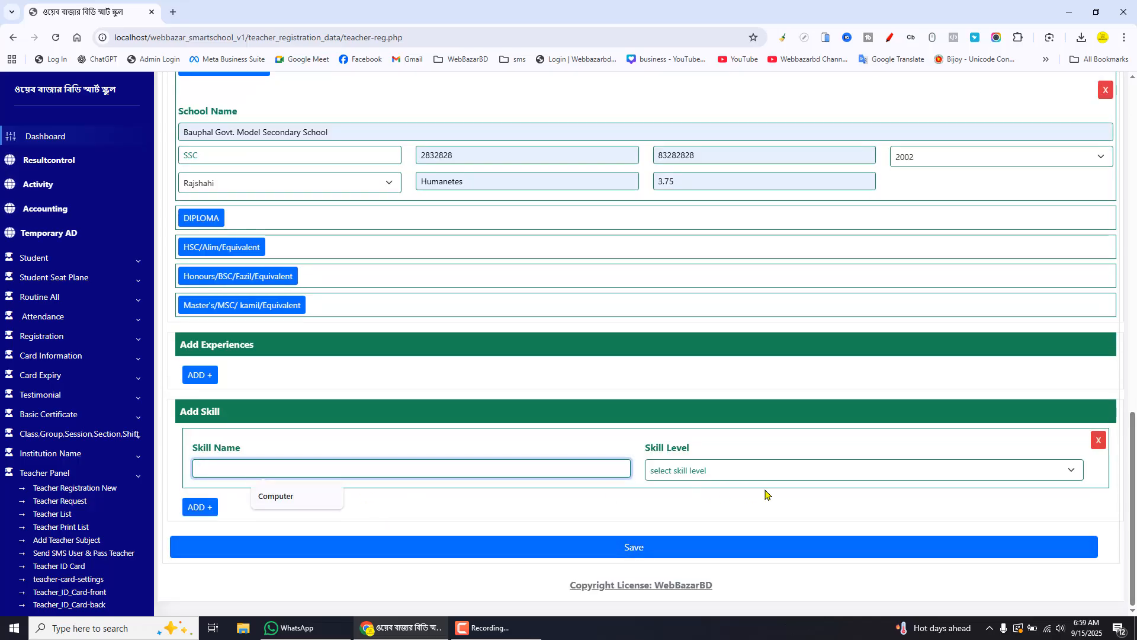
left_click(789, 475)
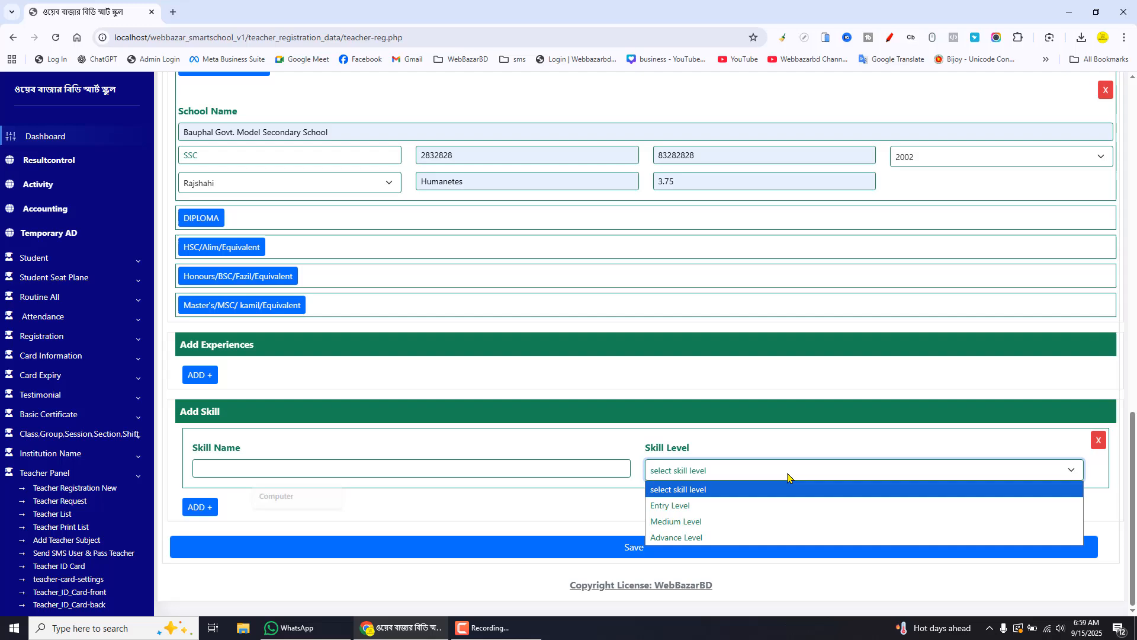
left_click(726, 455)
left_click(1097, 440)
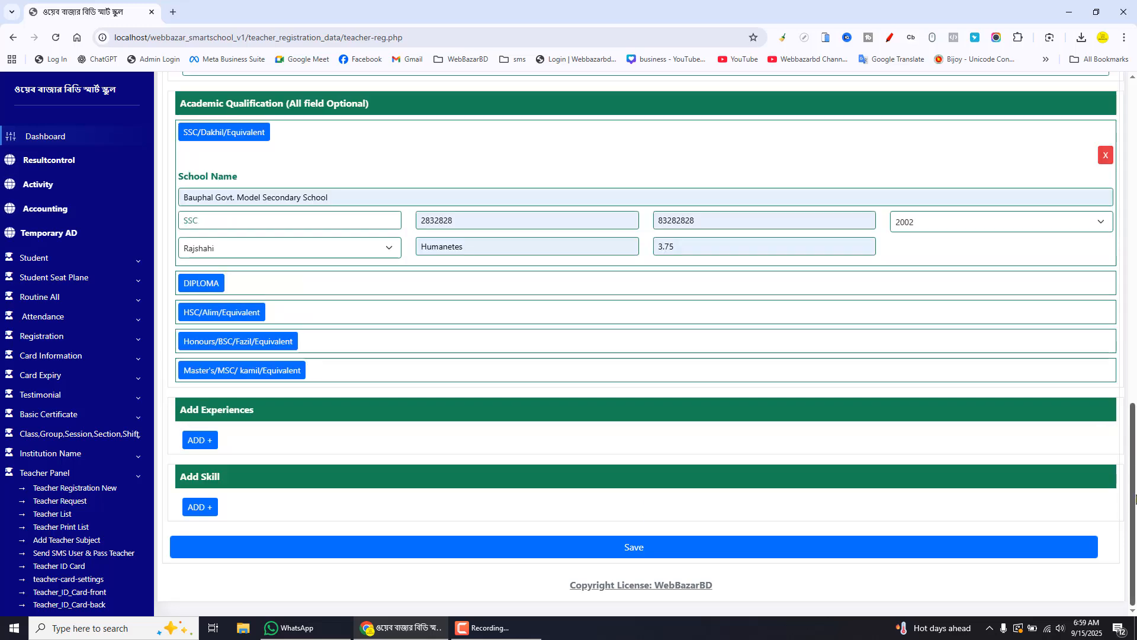
Save the teacher registration form
left_click(637, 548)
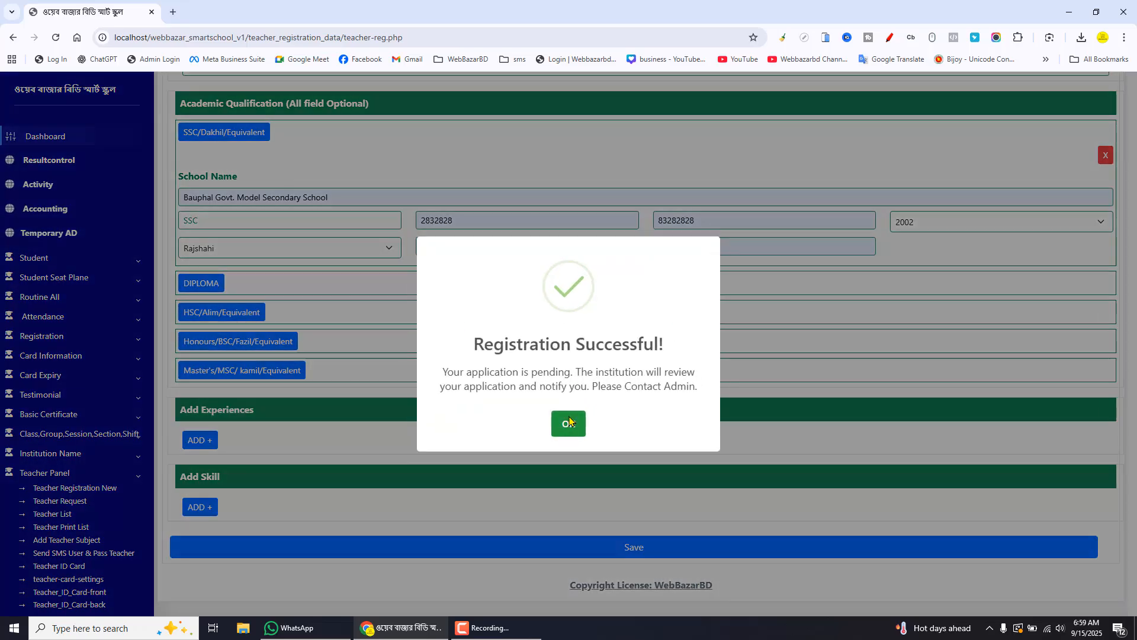
left_click(570, 421)
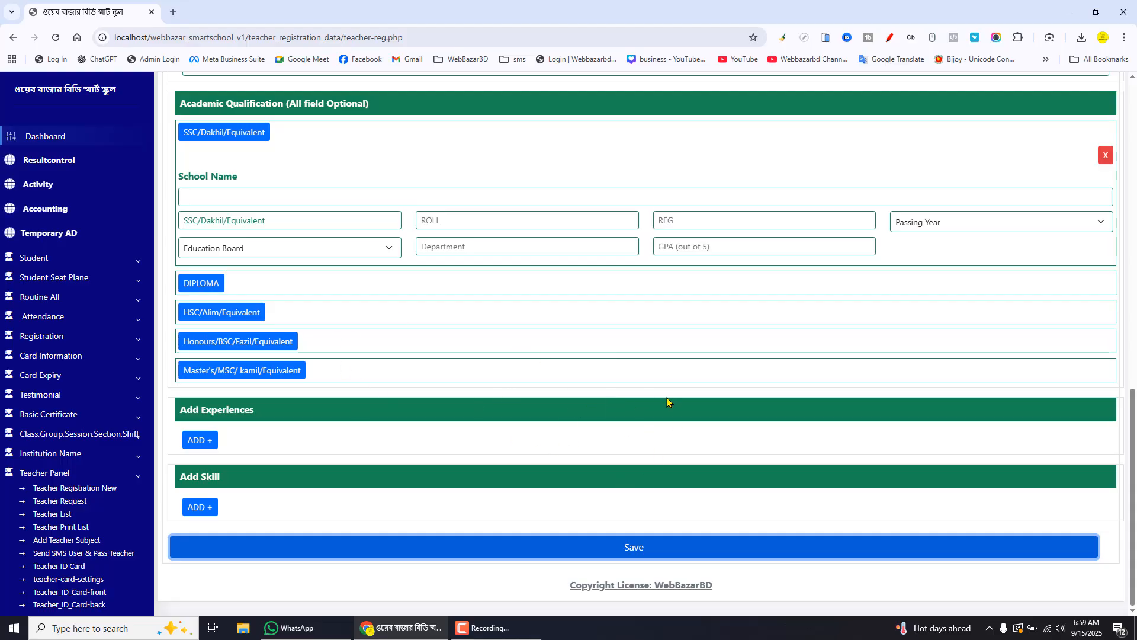
Open the Teacher Request list and examine the new teacher's name, temporary ID and mobile entry
left_click(72, 503)
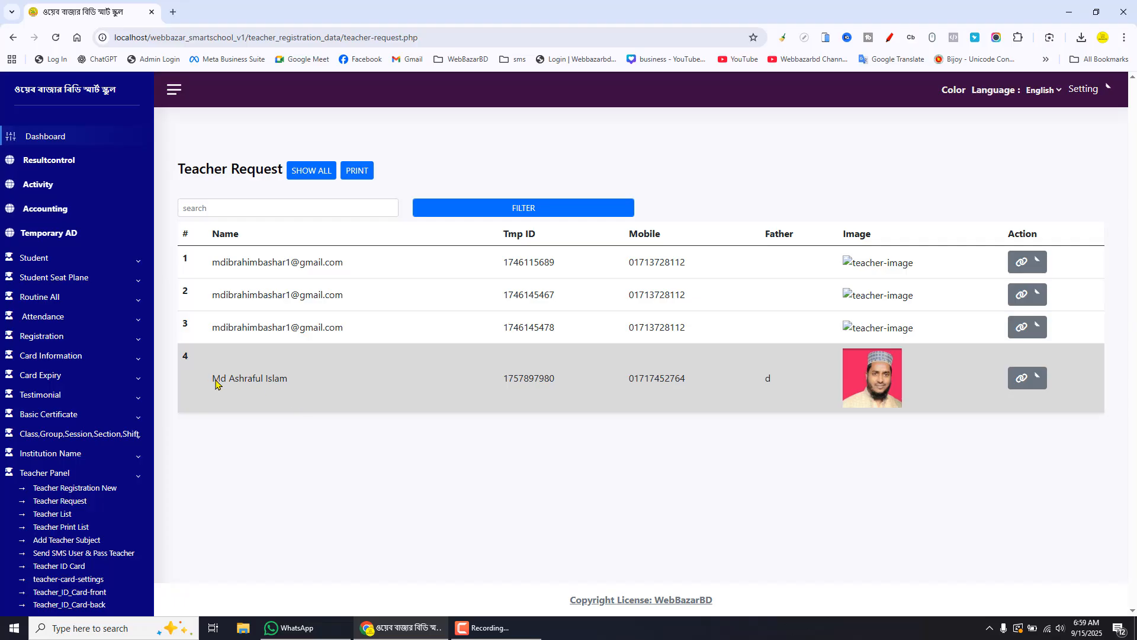
left_click_drag(215, 384, 289, 385)
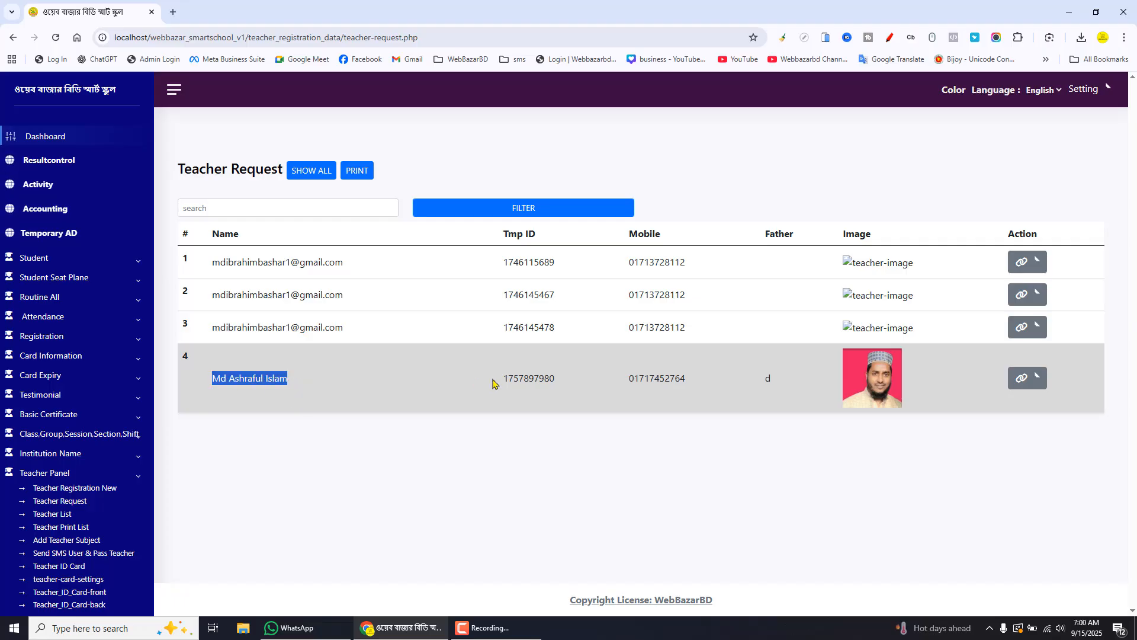
double_click(545, 383)
double_click(652, 381)
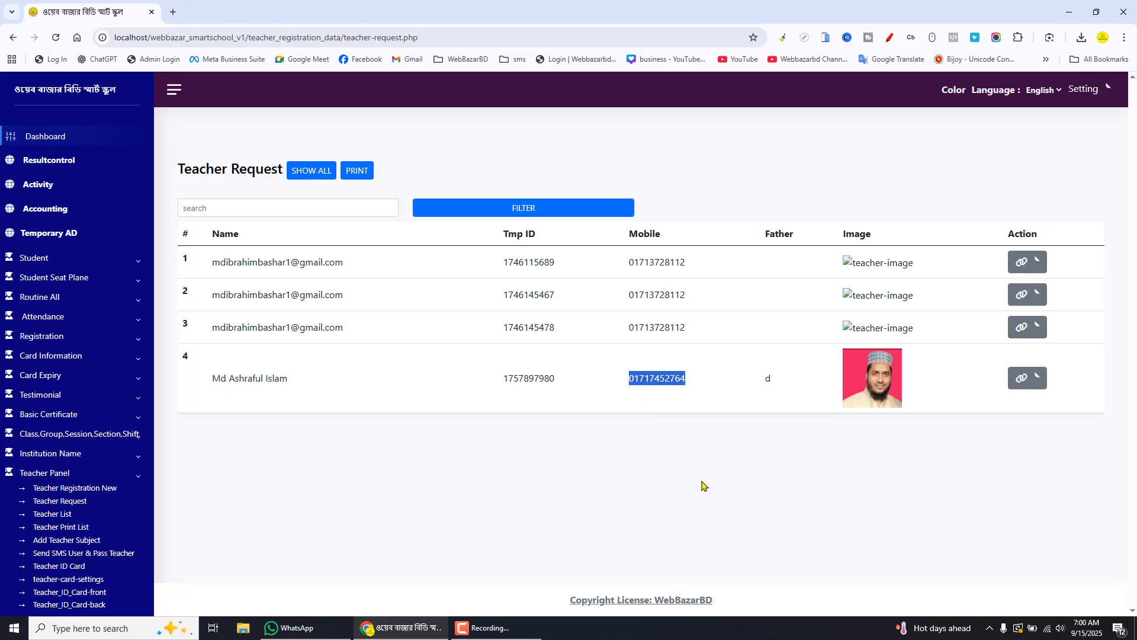
left_click(702, 486)
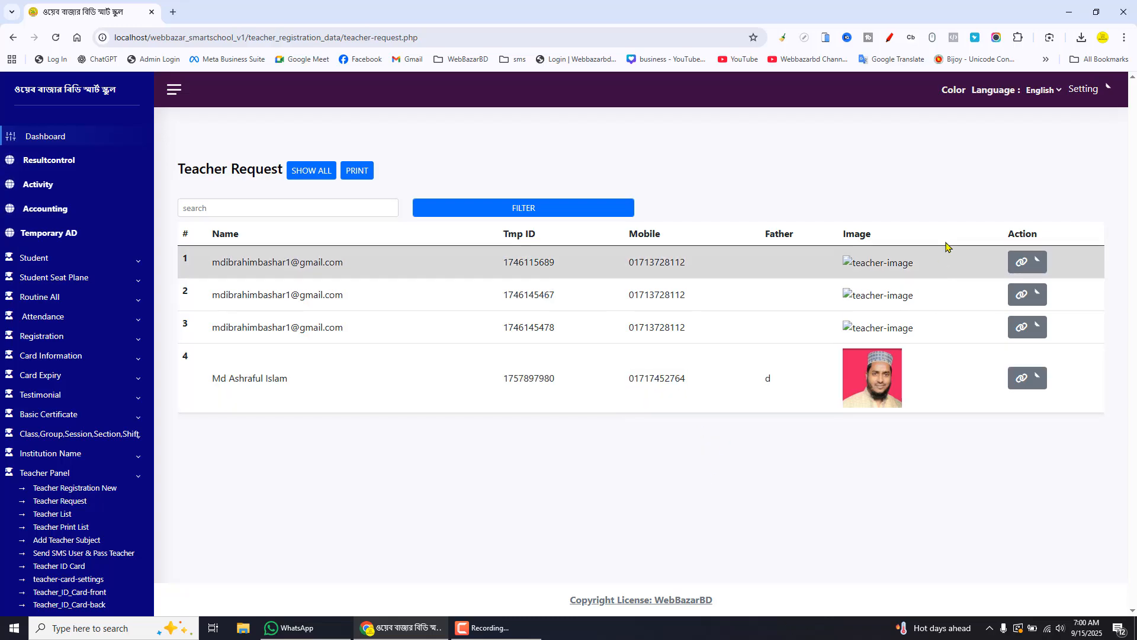
Delete the three teacher request entries whose names are e-mail addresses
left_click(1037, 261)
left_click(1034, 341)
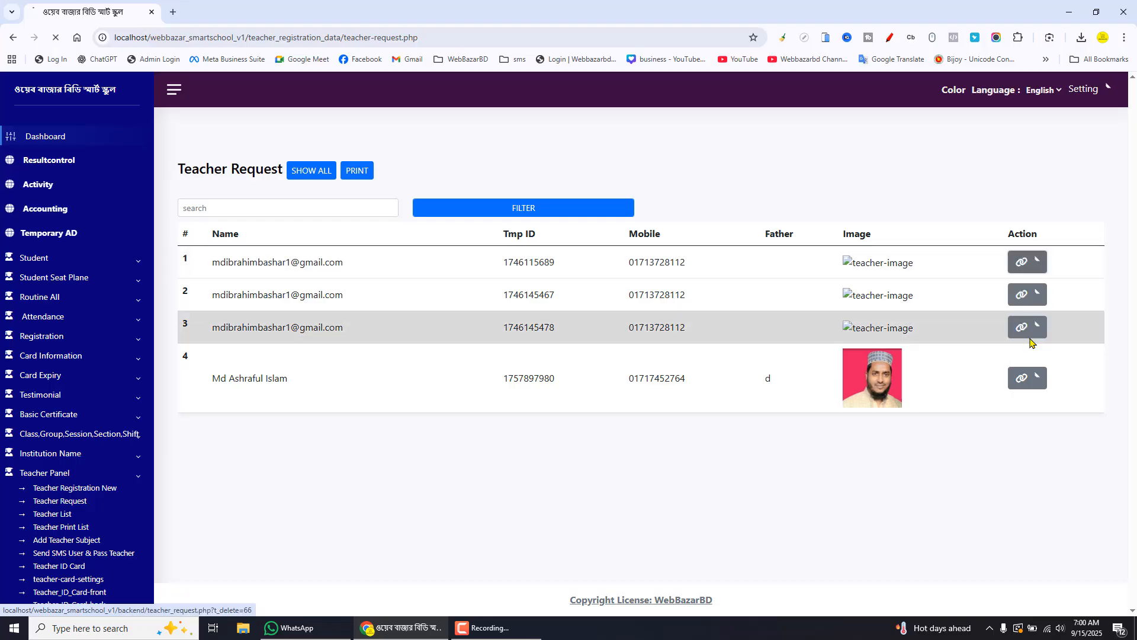
left_click(1038, 305)
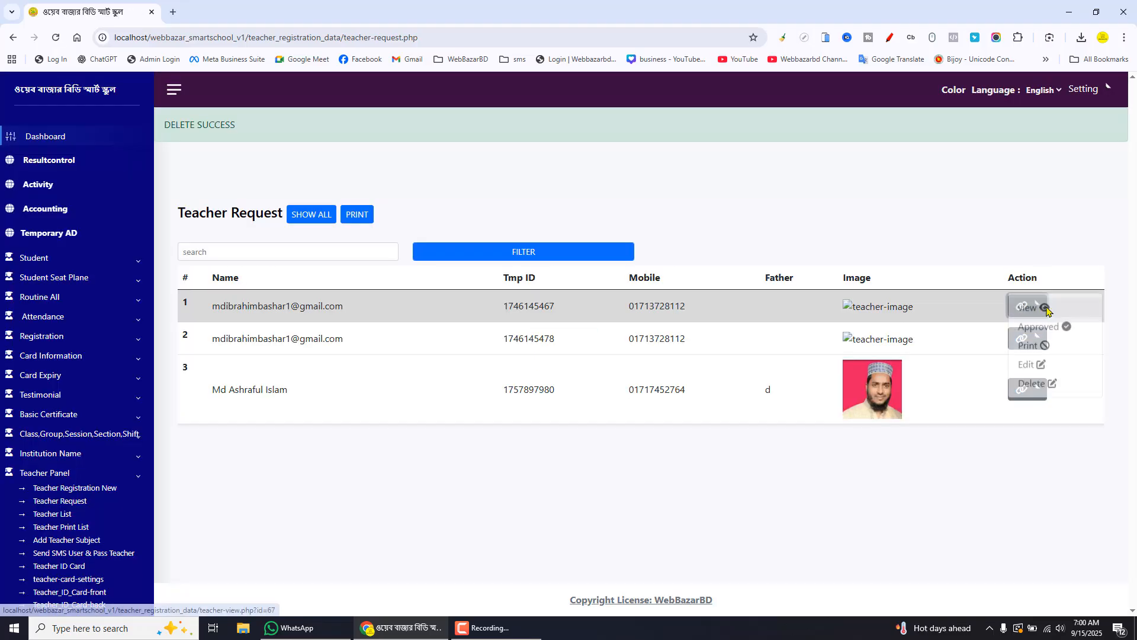
left_click(1041, 385)
left_click(1037, 305)
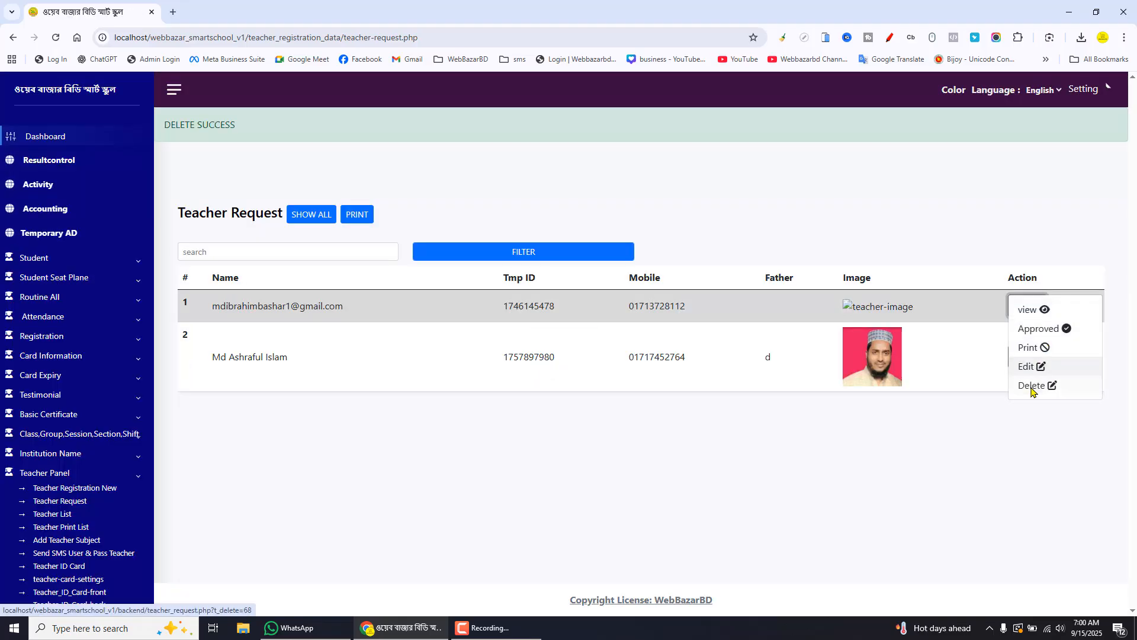
left_click(1034, 386)
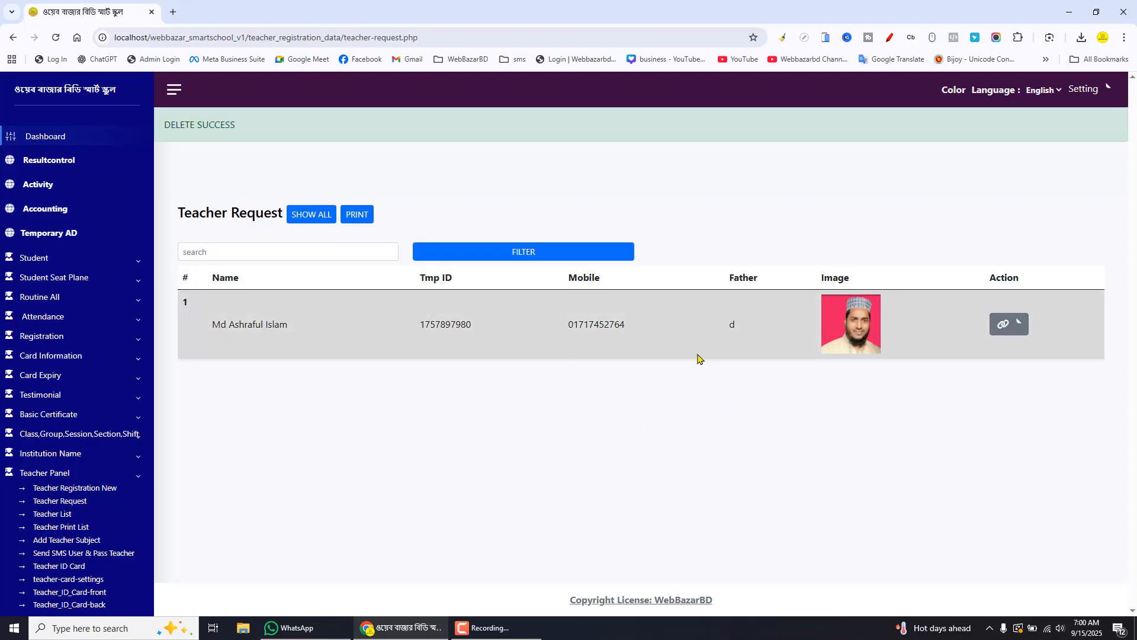
left_click(76, 505)
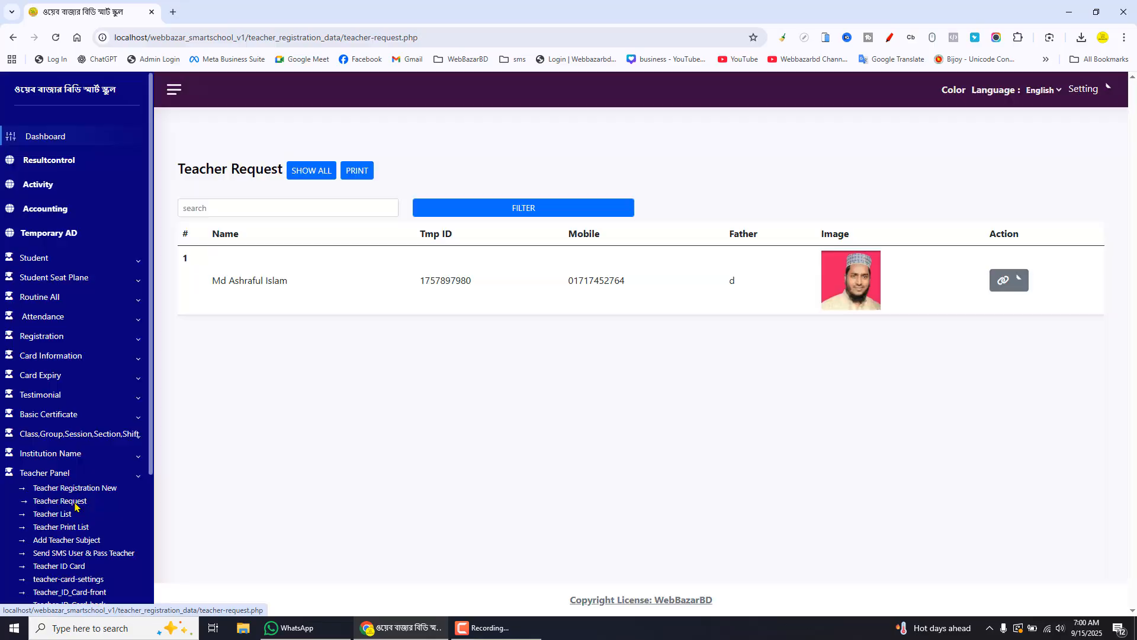
left_click(53, 514)
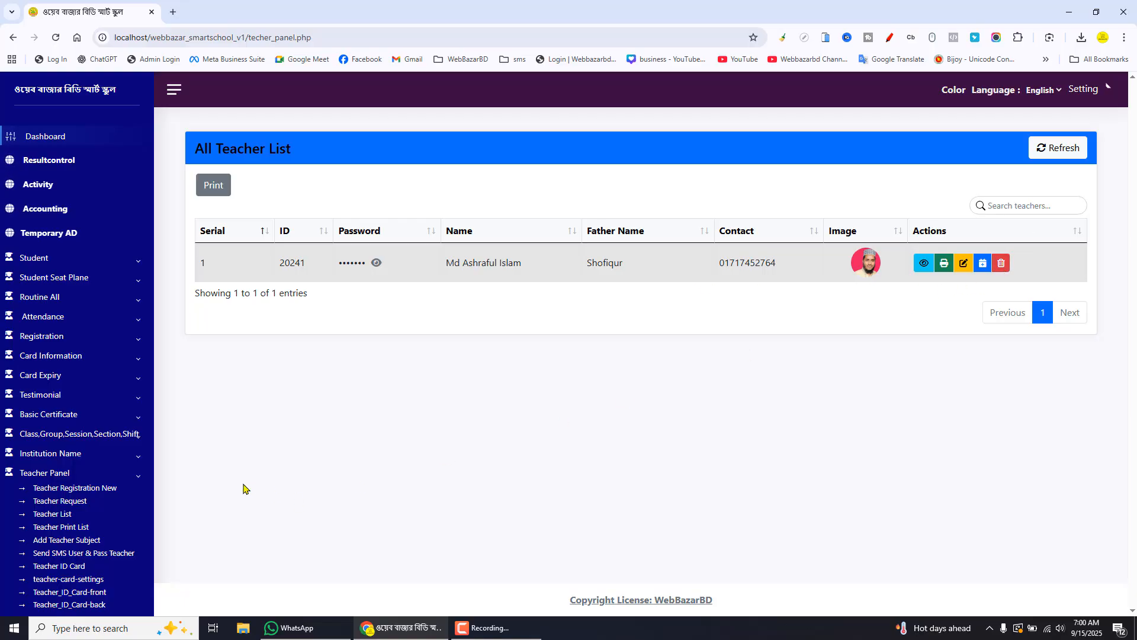
triple_click(295, 154)
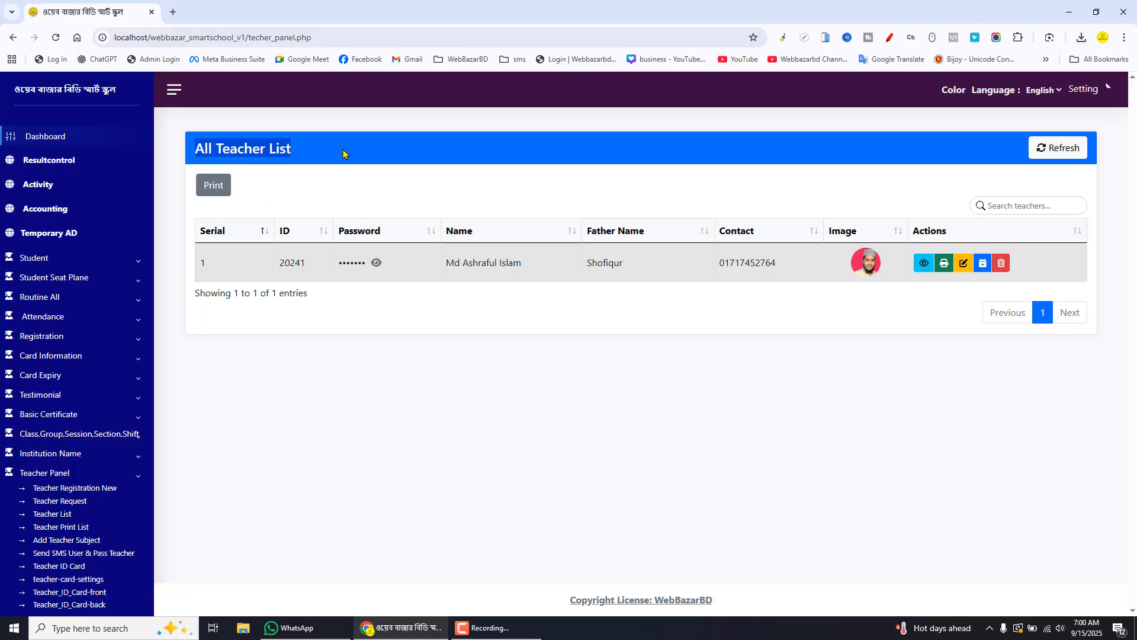
left_click(83, 503)
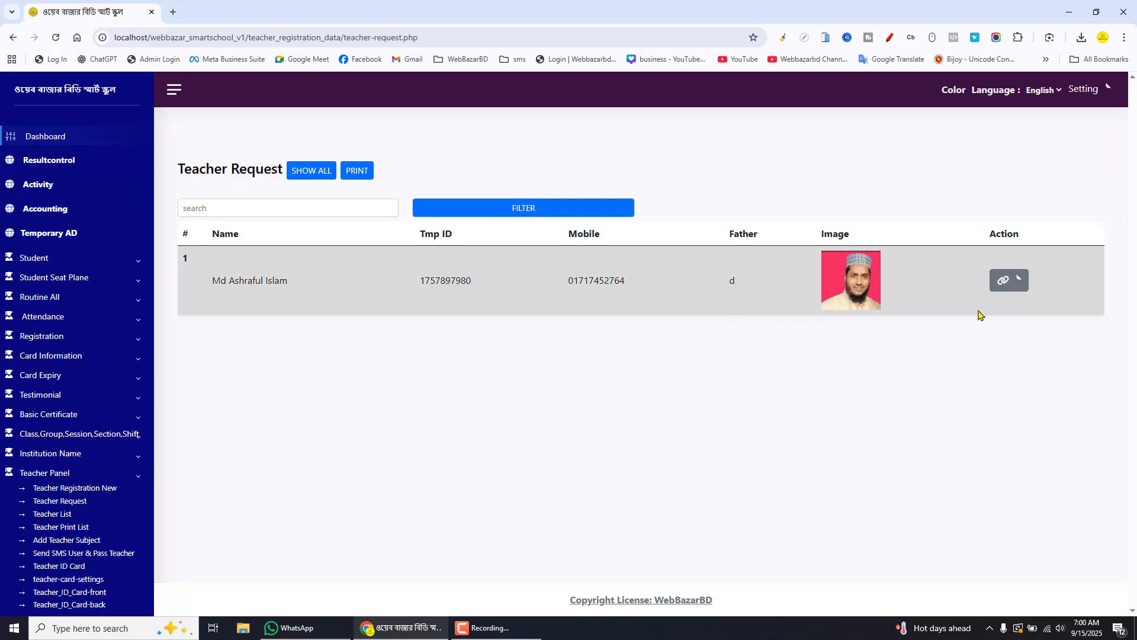
left_click(1021, 279)
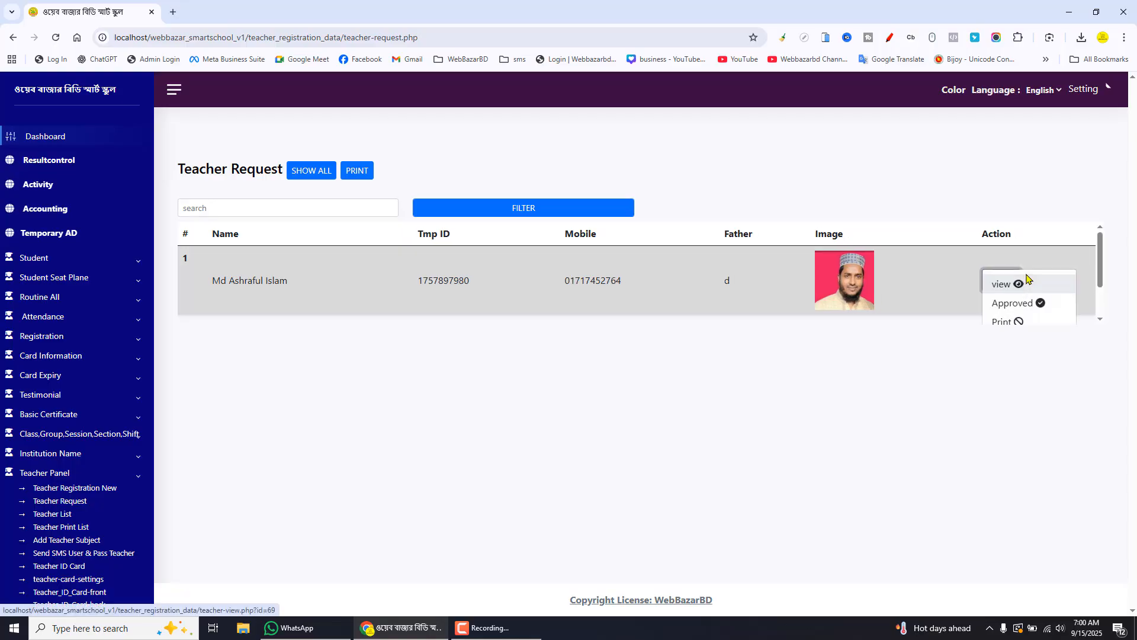
left_click(1024, 305)
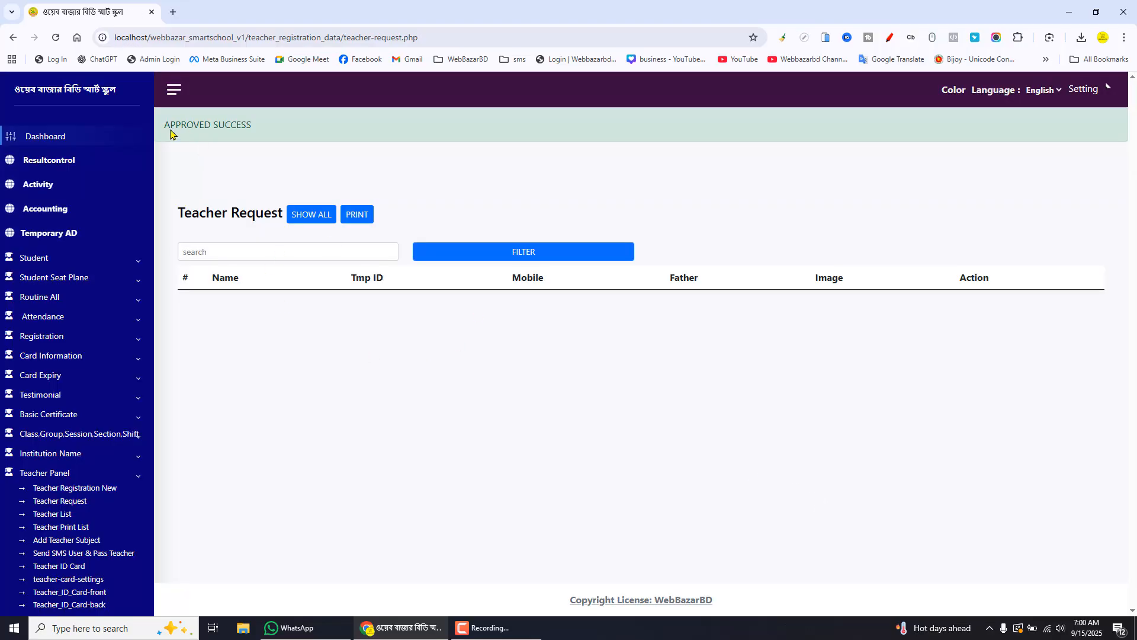
left_click_drag(168, 129, 272, 128)
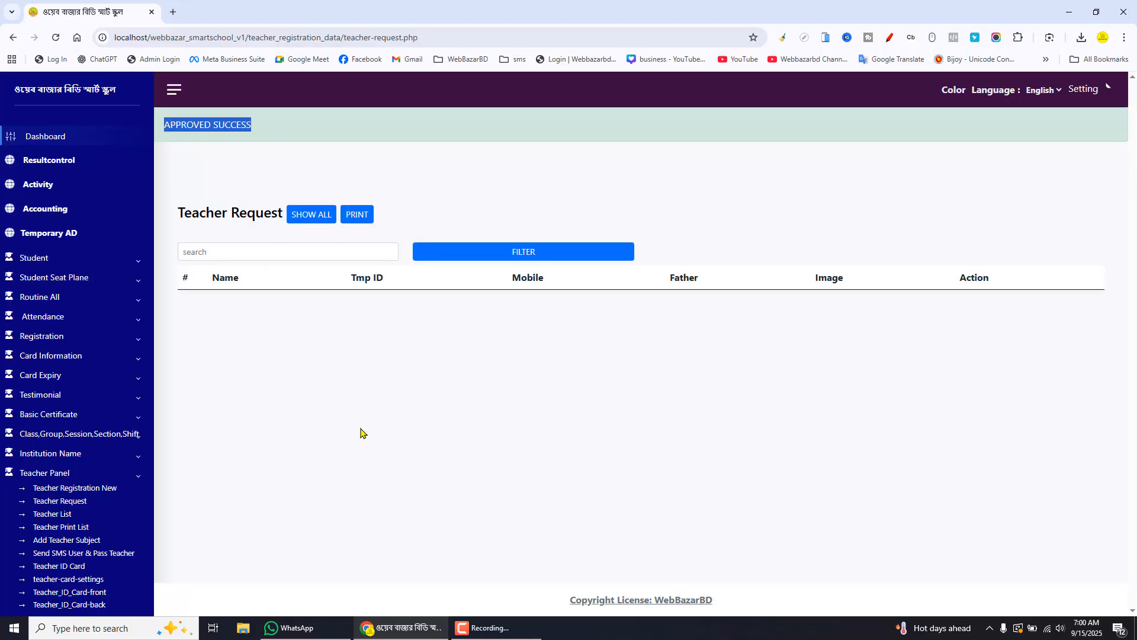
Edit the approved teacher in the Teacher List, set the UserID to 2025001, and save
left_click(52, 515)
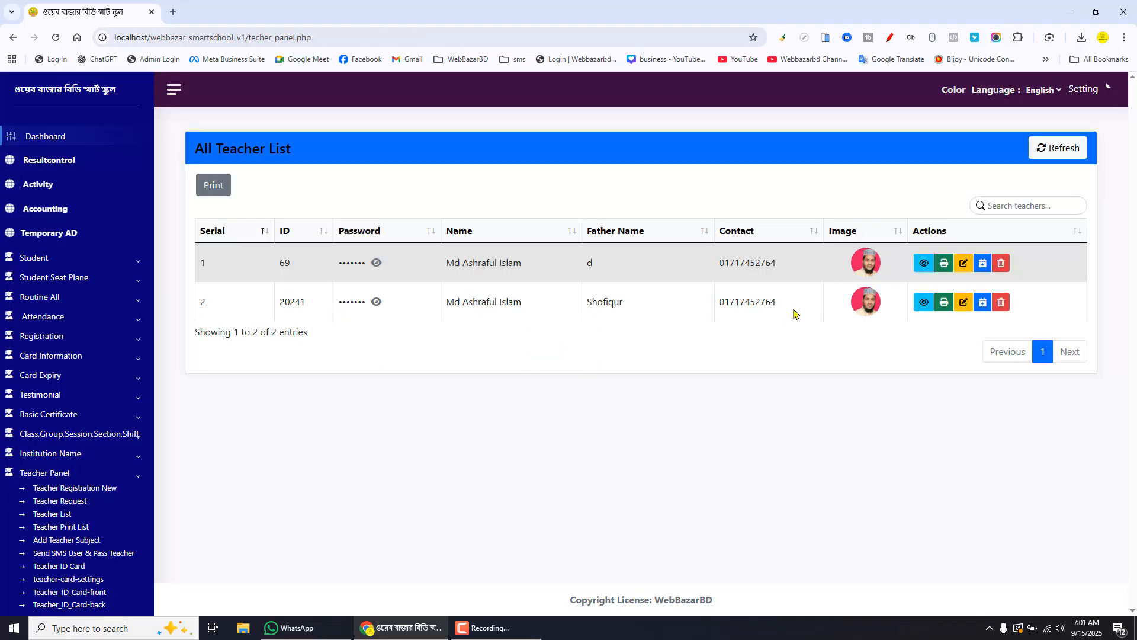
double_click(284, 264)
left_click(964, 265)
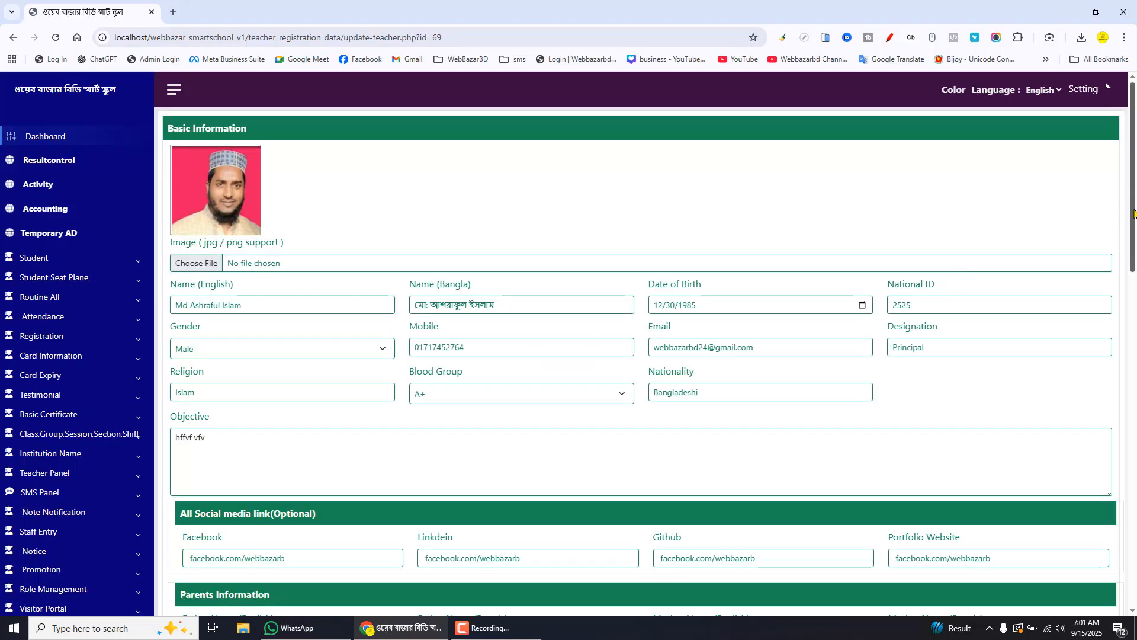
left_click_drag(1135, 205, 1134, 418)
scroll(1136, 442, "down", 1)
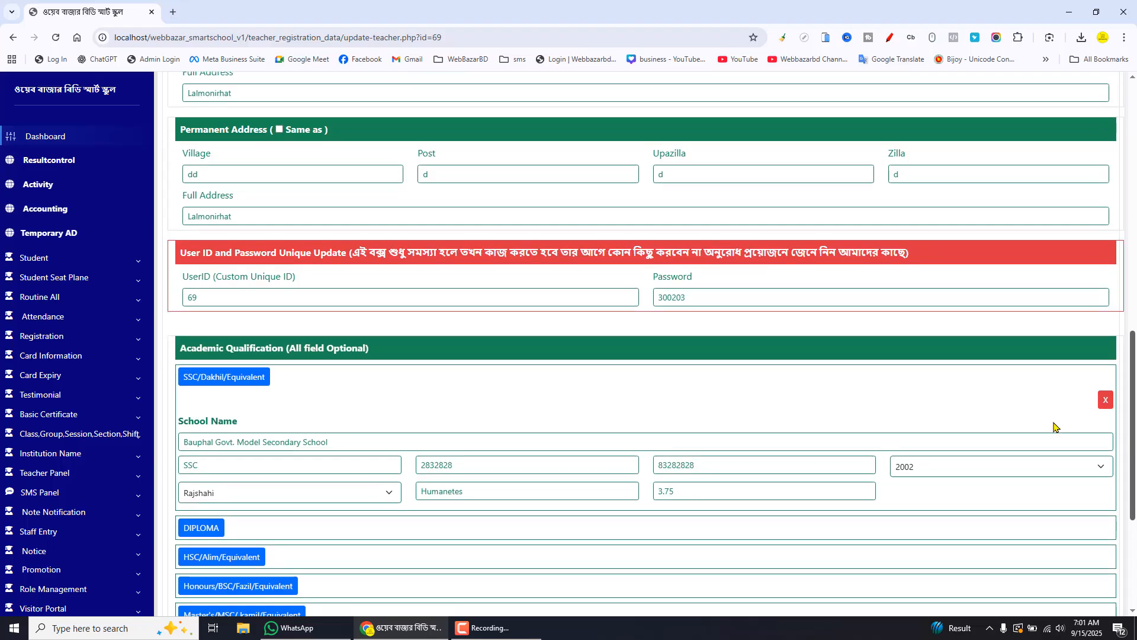
left_click_drag(197, 302, 179, 301)
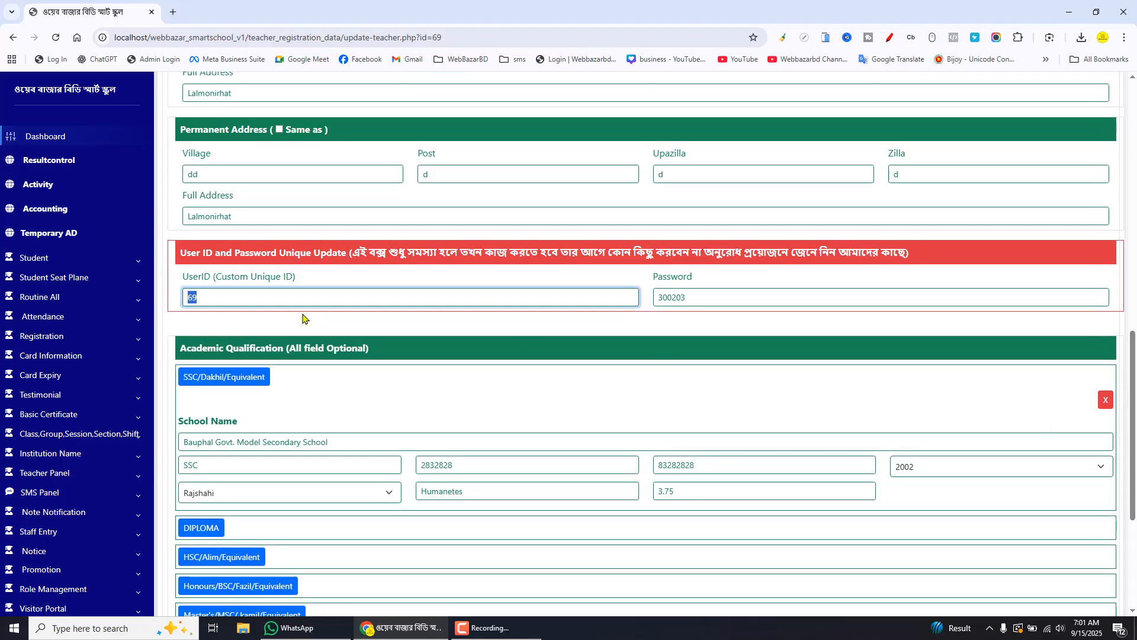
type("2025001")
scroll(508, 347, "down", 4)
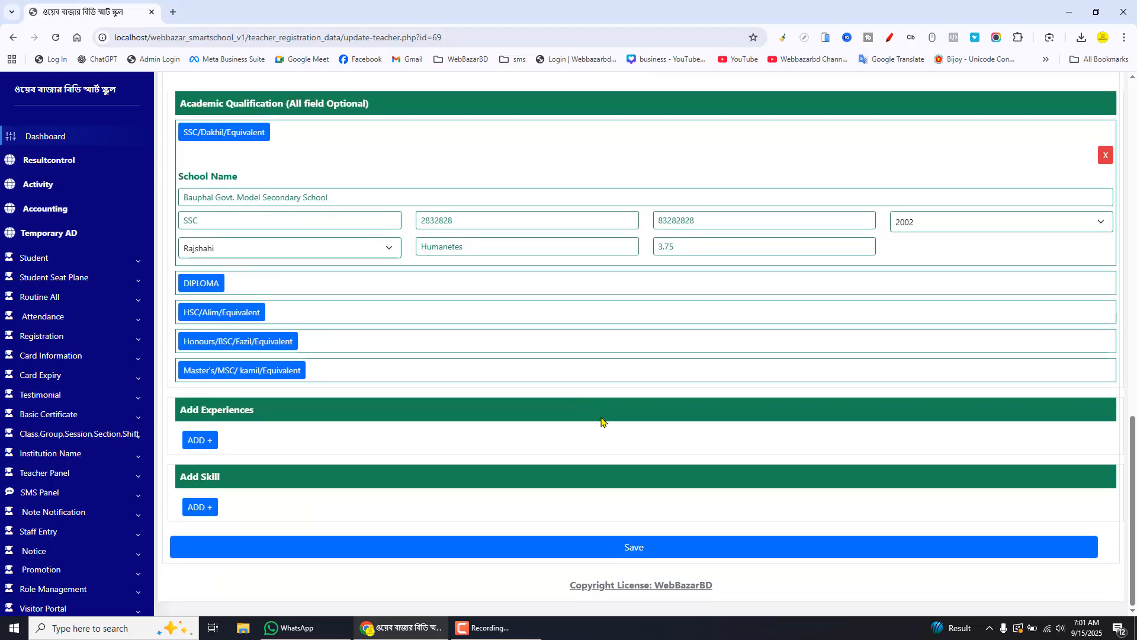
left_click(657, 555)
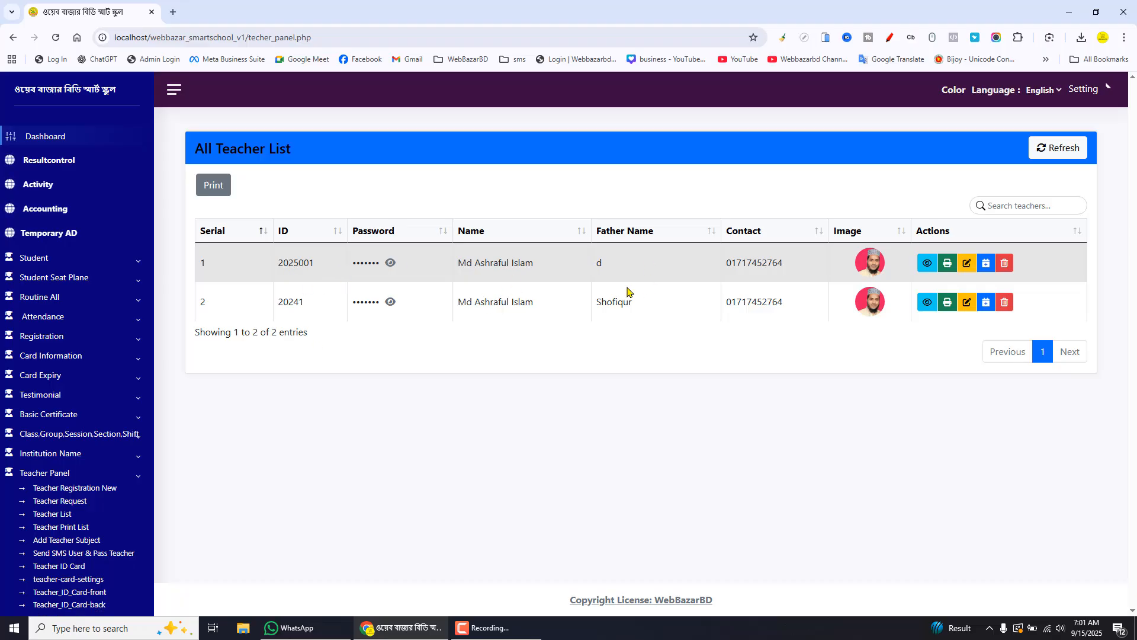
Preview the teacher's biodata print with background graphics and A4 paper, then cancel printing
left_click(948, 263)
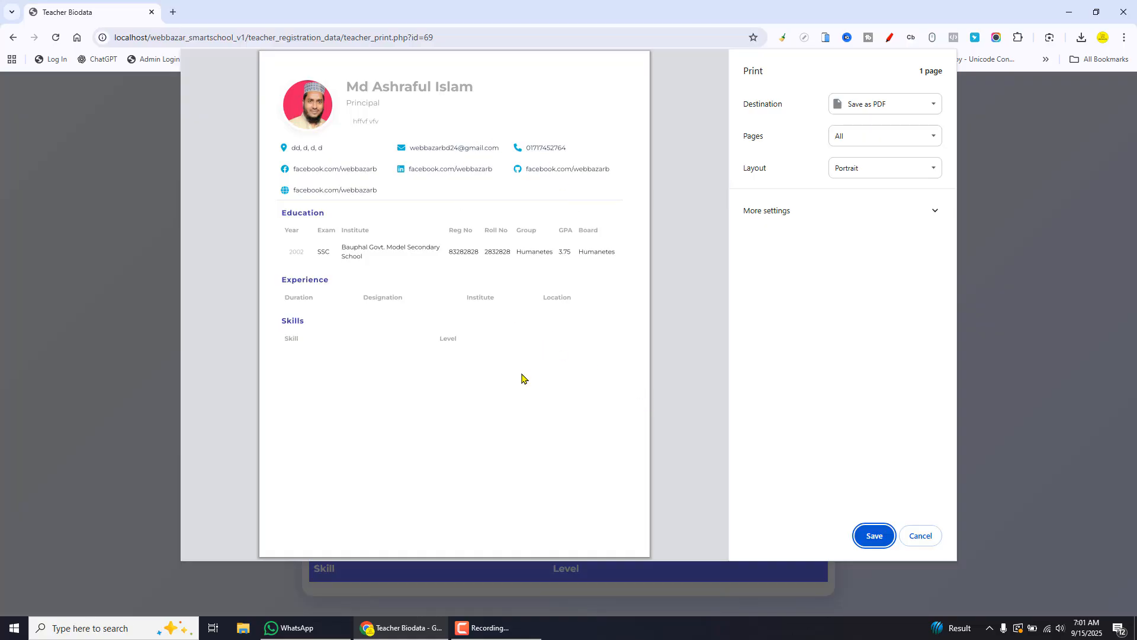
left_click(751, 219)
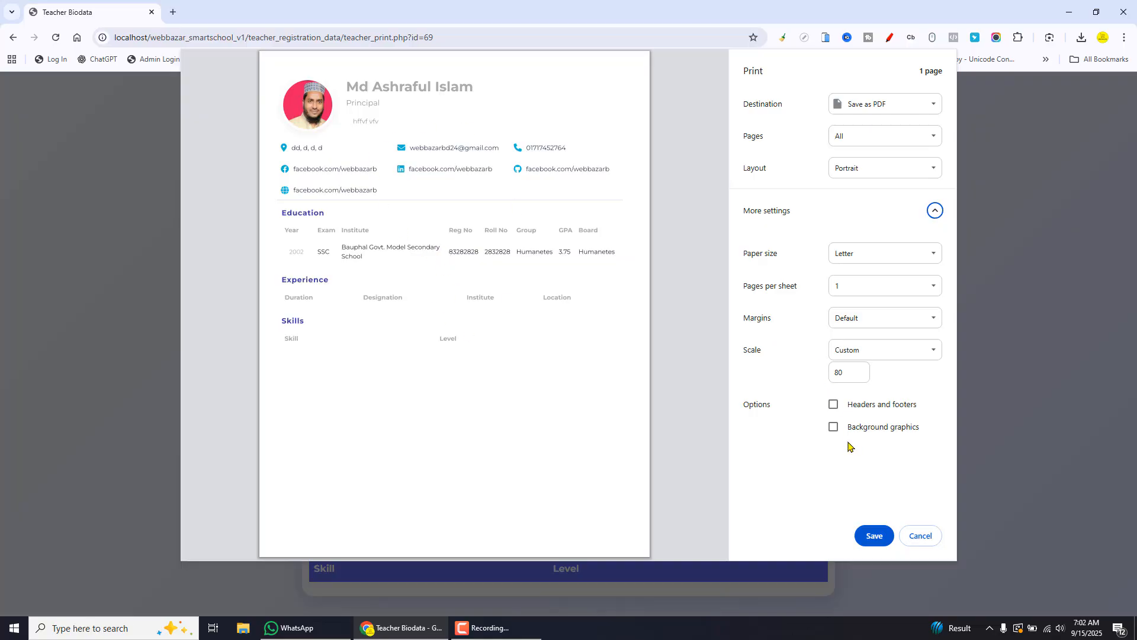
left_click(833, 427)
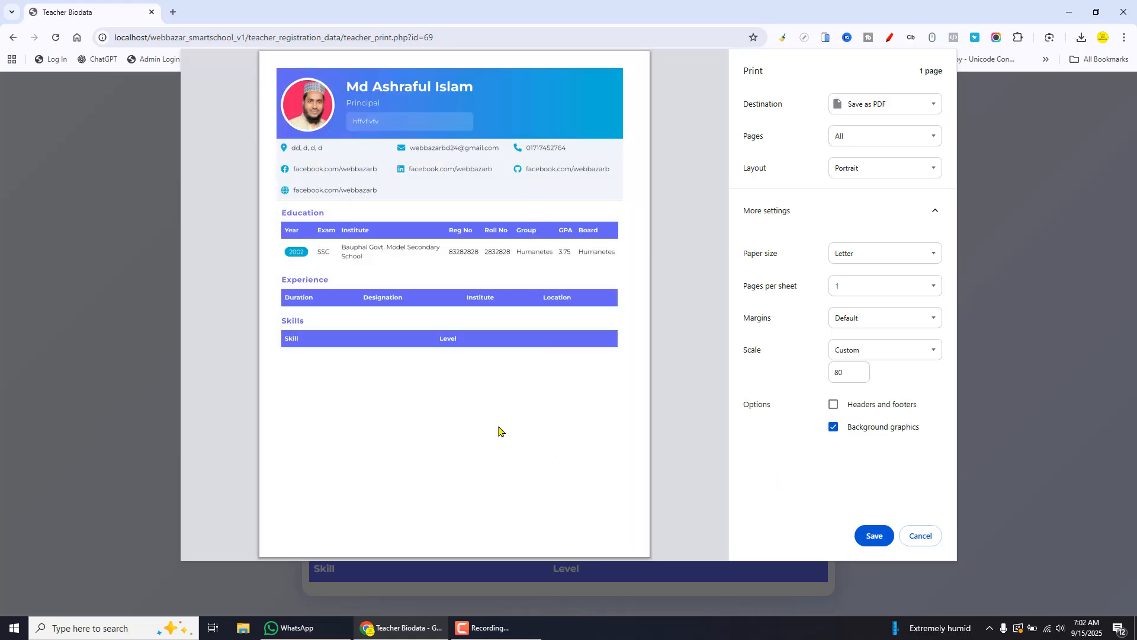
double_click(833, 373)
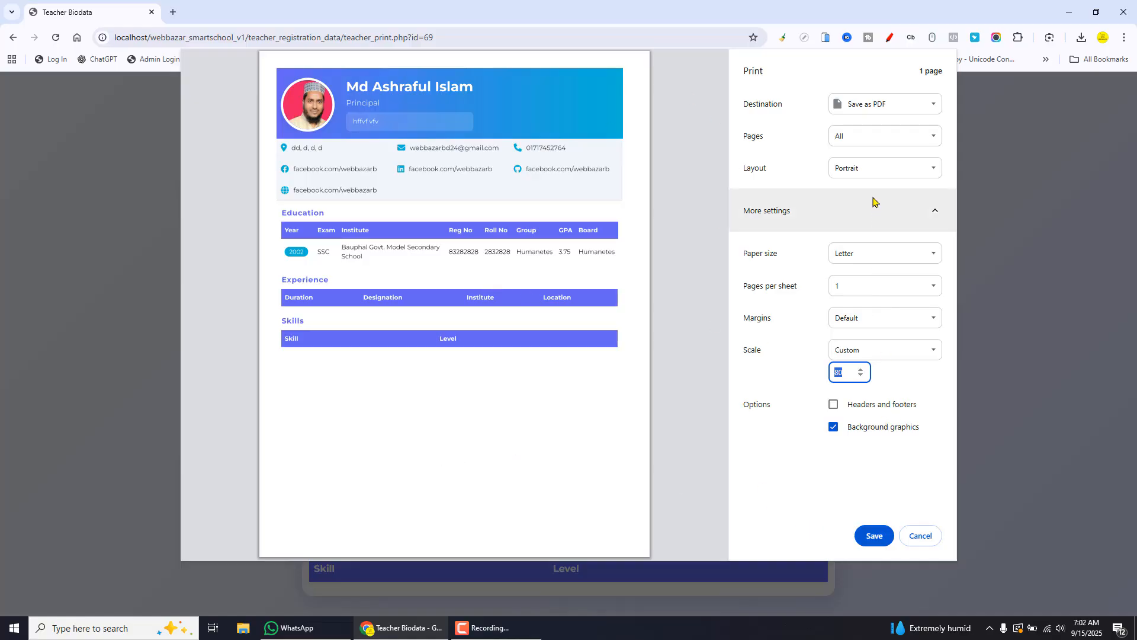
left_click(875, 255)
left_click(846, 370)
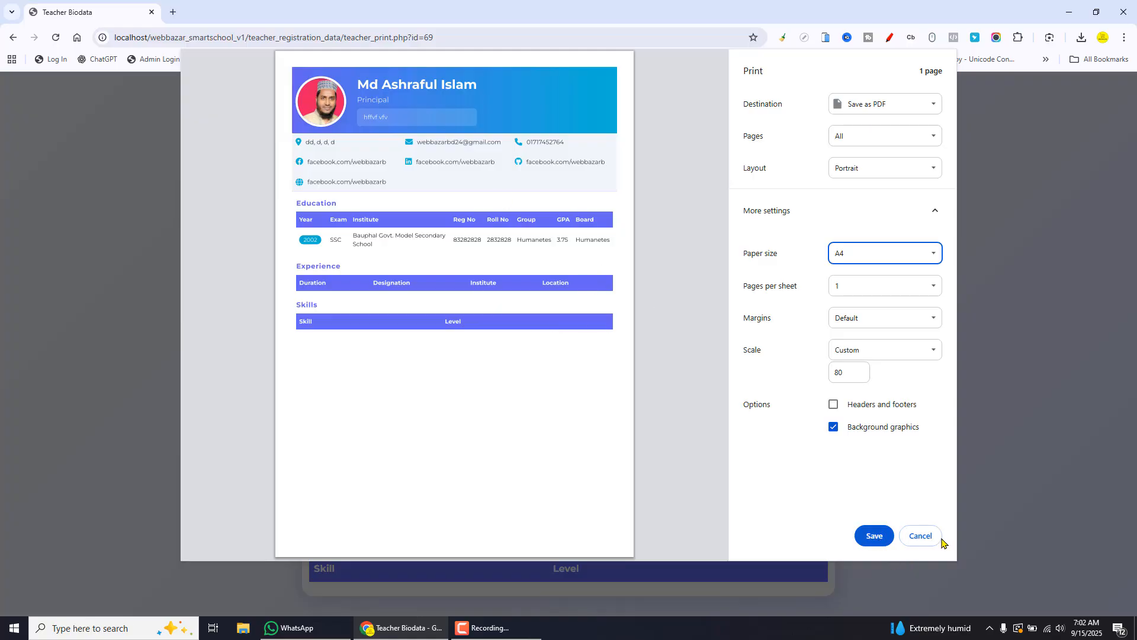
left_click(920, 537)
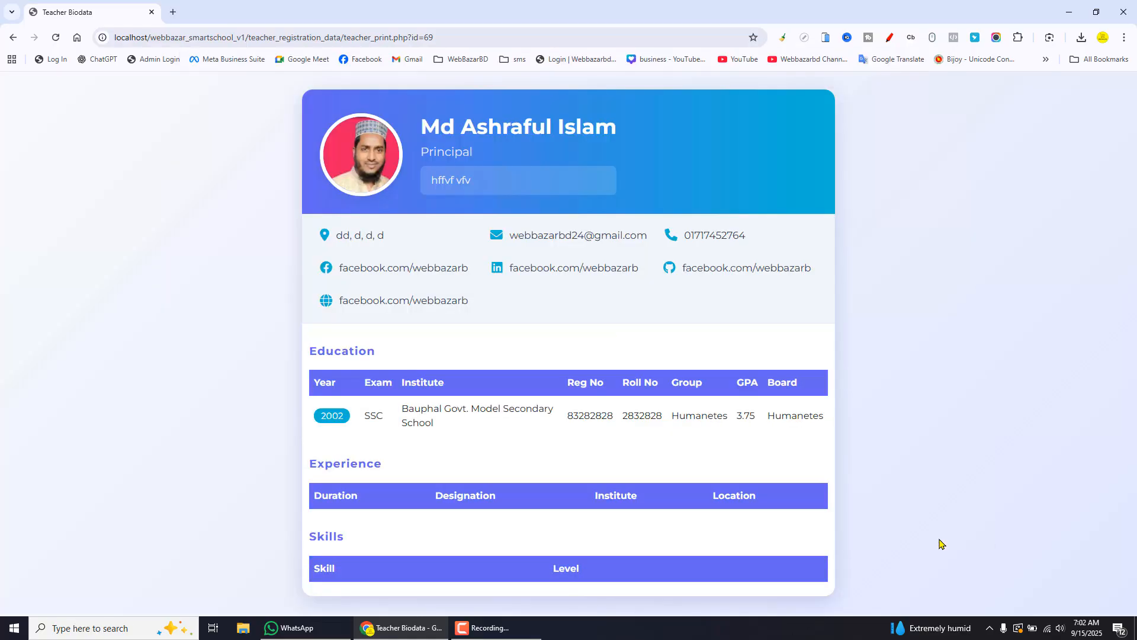
Open the teacher's detail view and joined/expire date page from the Teacher List
left_click(13, 37)
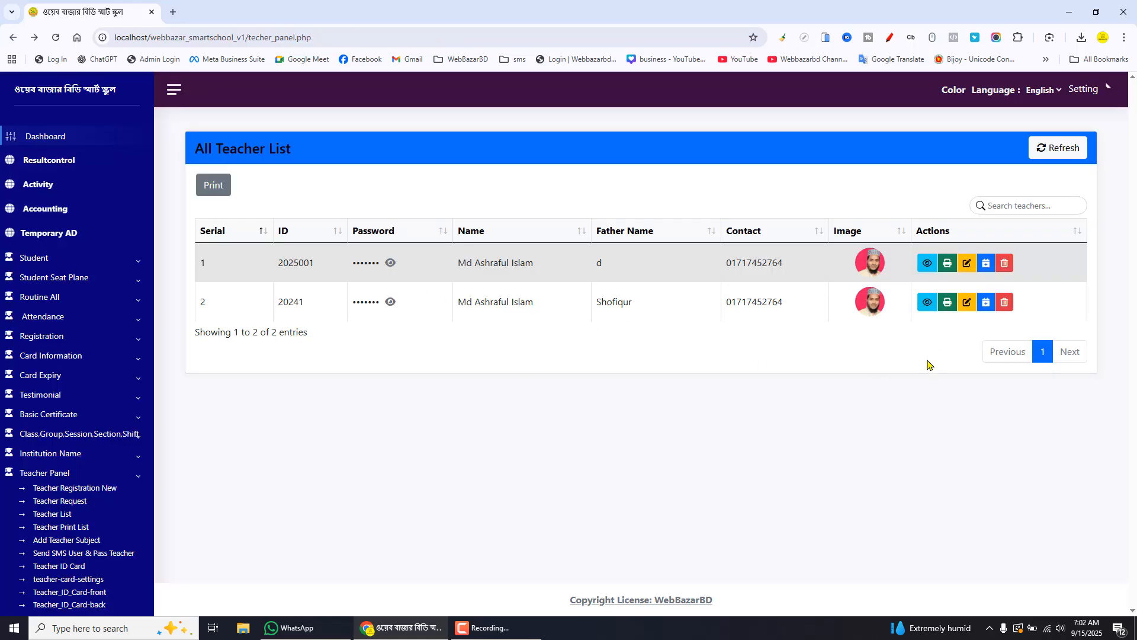
left_click(927, 264)
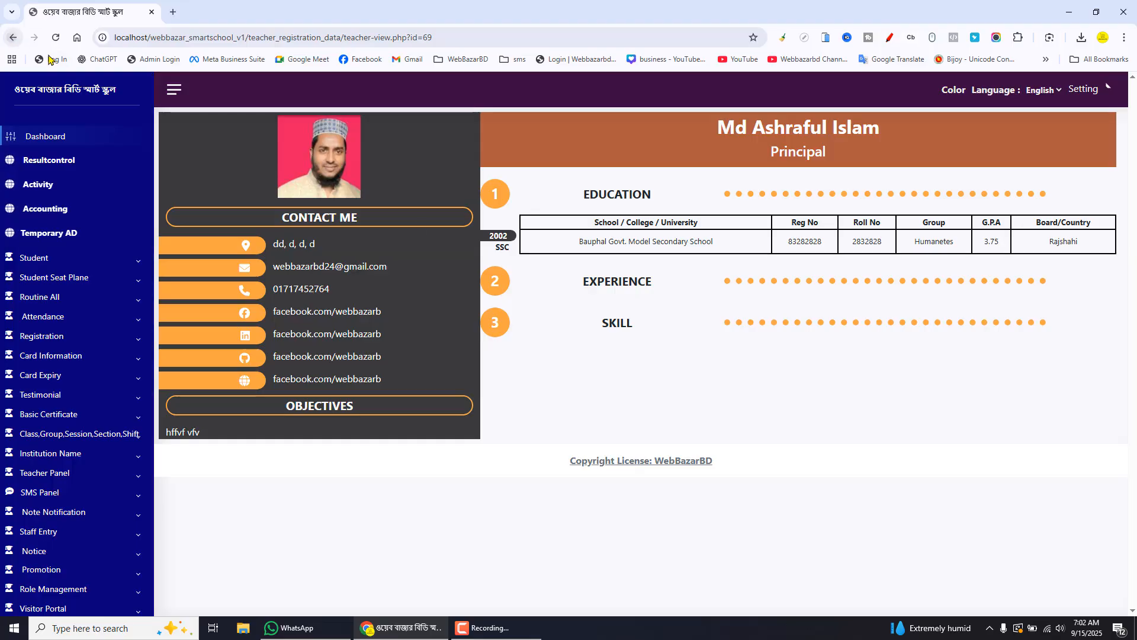
left_click(13, 37)
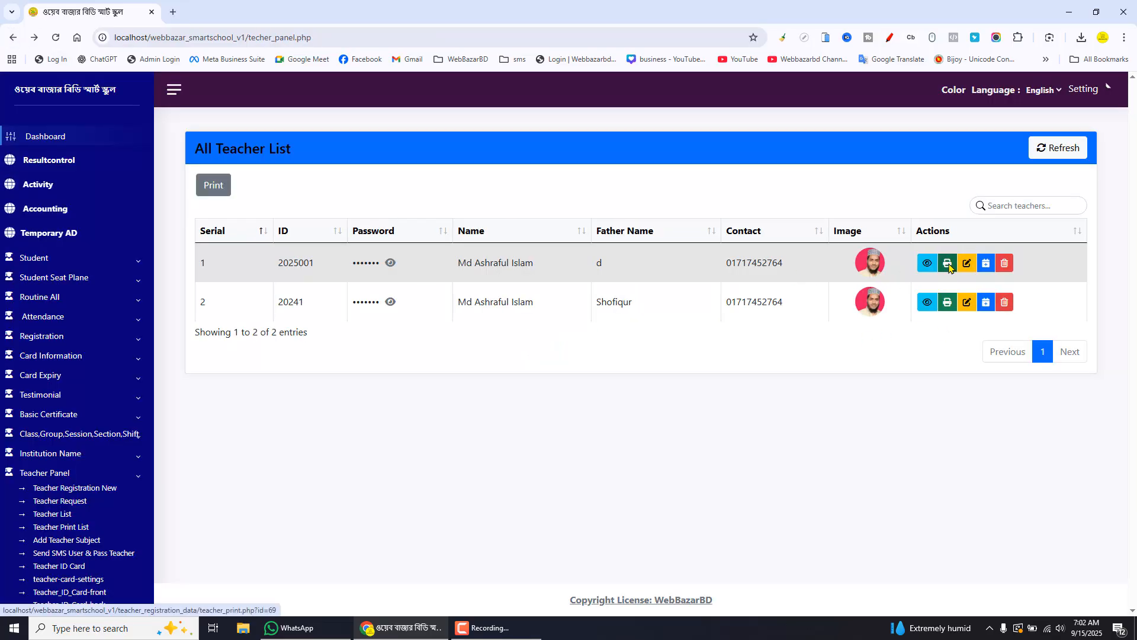
left_click(987, 266)
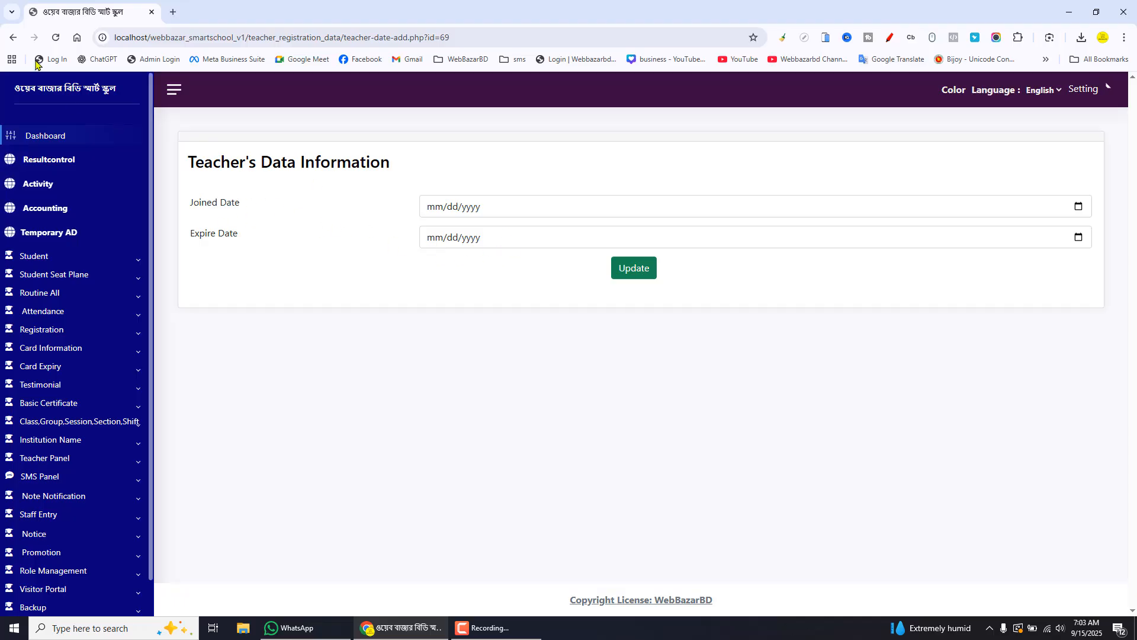
left_click(12, 38)
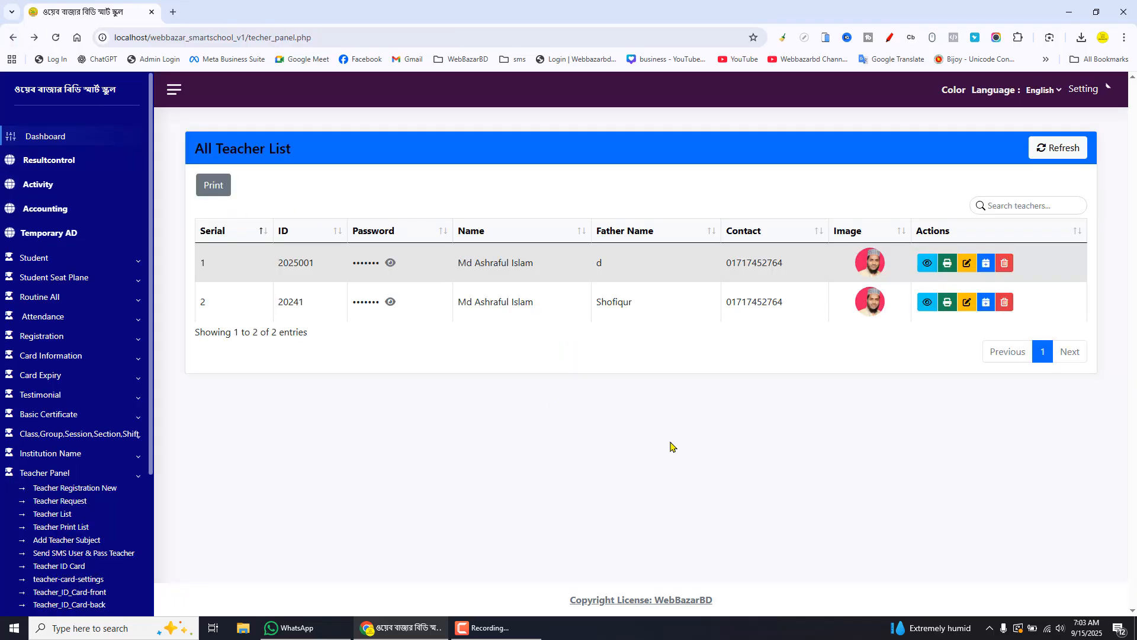